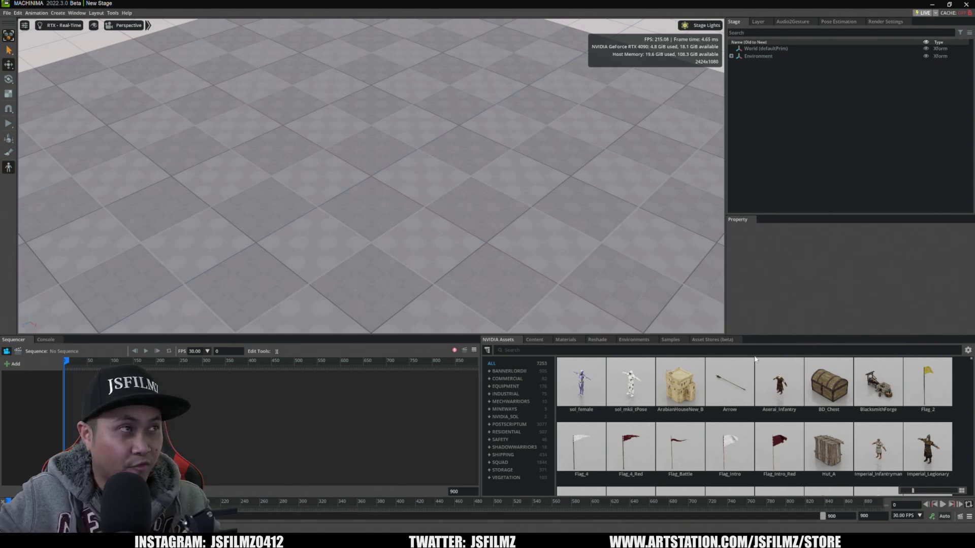
Step: Add an Audio2Gesture A2G Offline Pipeline character to the stage and show its Audio2Gesture settings
left_click(42, 15)
mouse_move(49, 35)
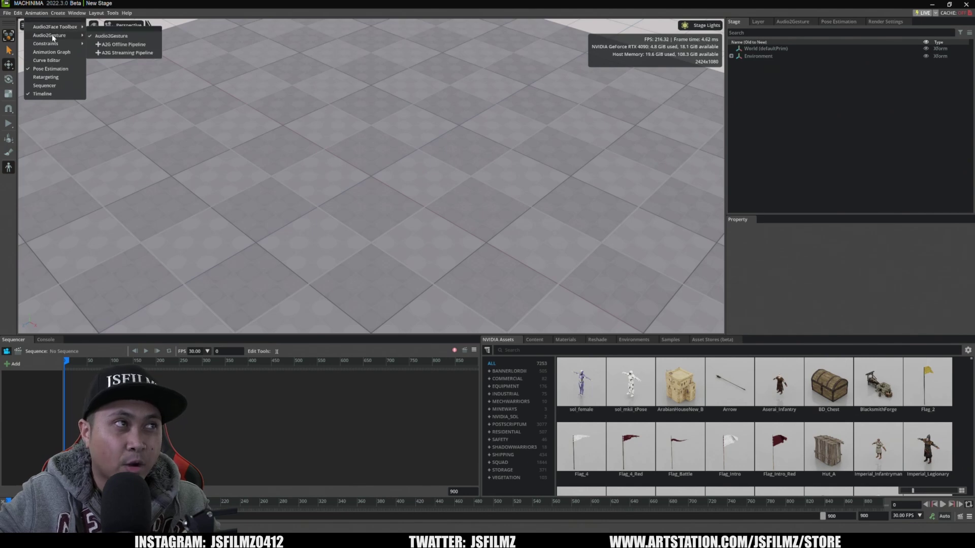
left_click(142, 45)
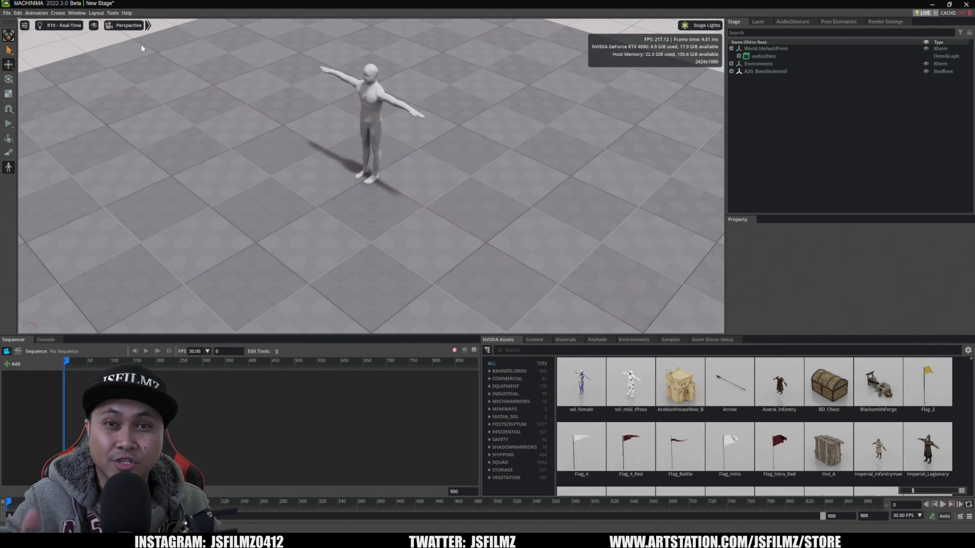
left_click(790, 25)
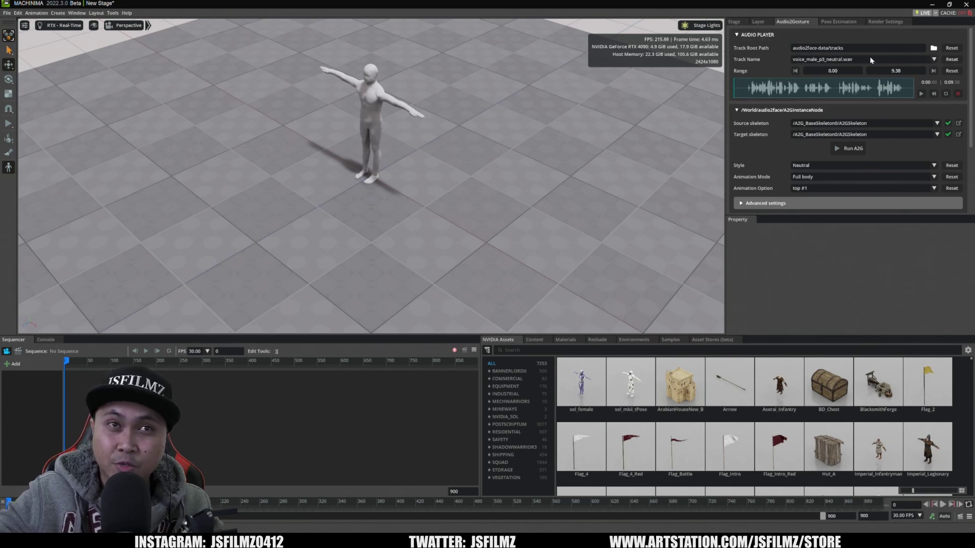
Step: Load voice_male_p3_joy.wav as the track and preview it
left_click(933, 48)
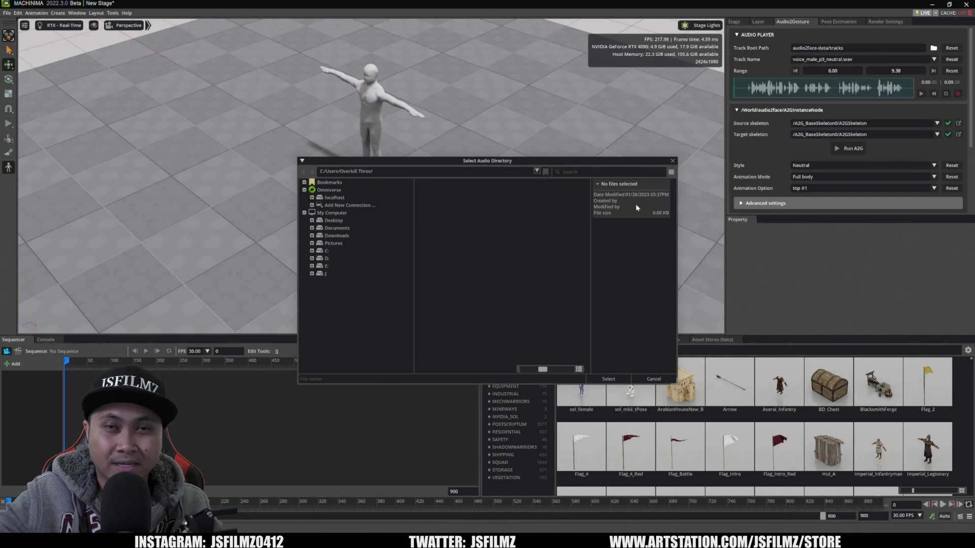
left_click(654, 378)
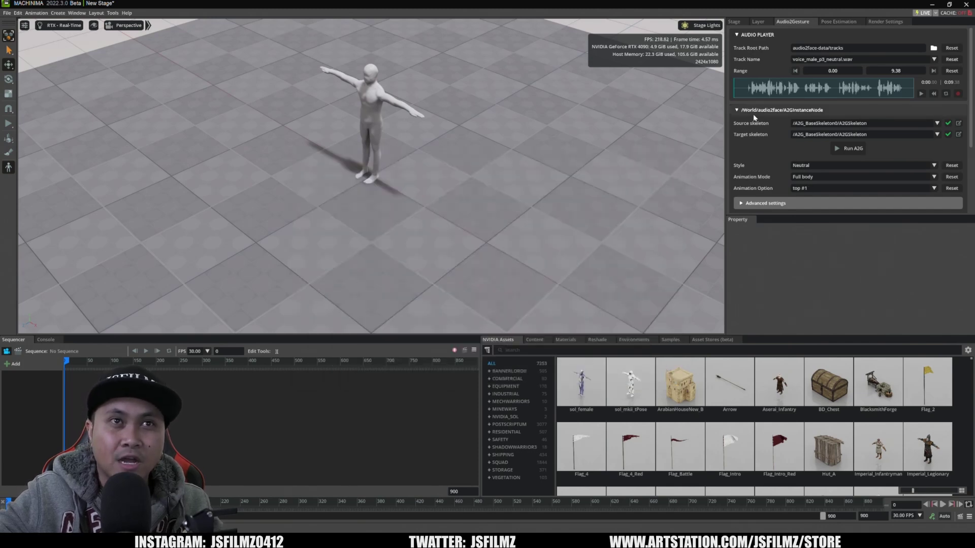
left_click(840, 62)
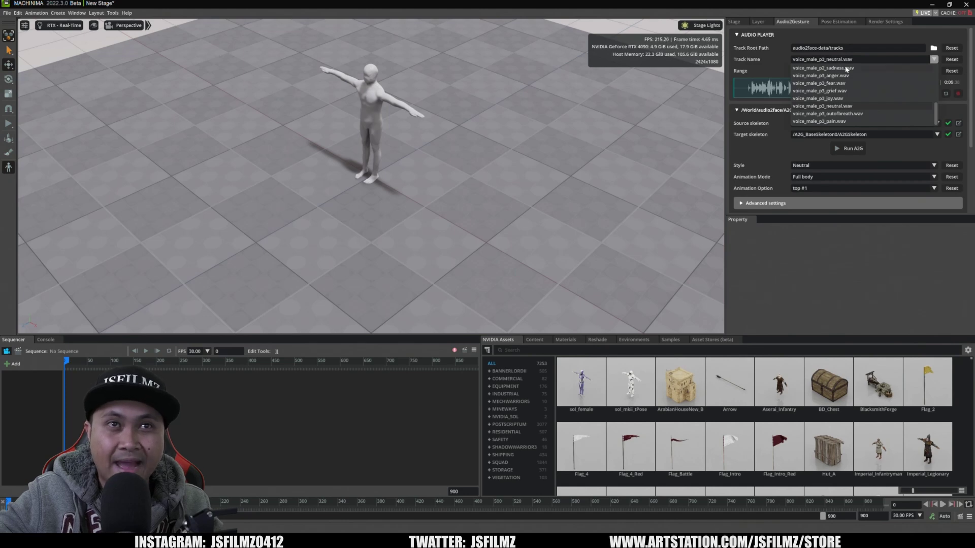
left_click(836, 100)
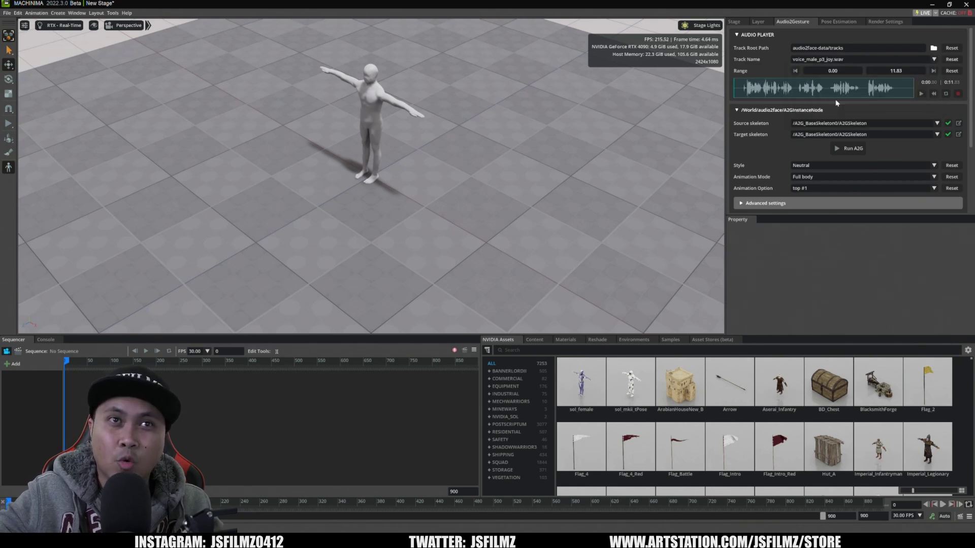
left_click(922, 94)
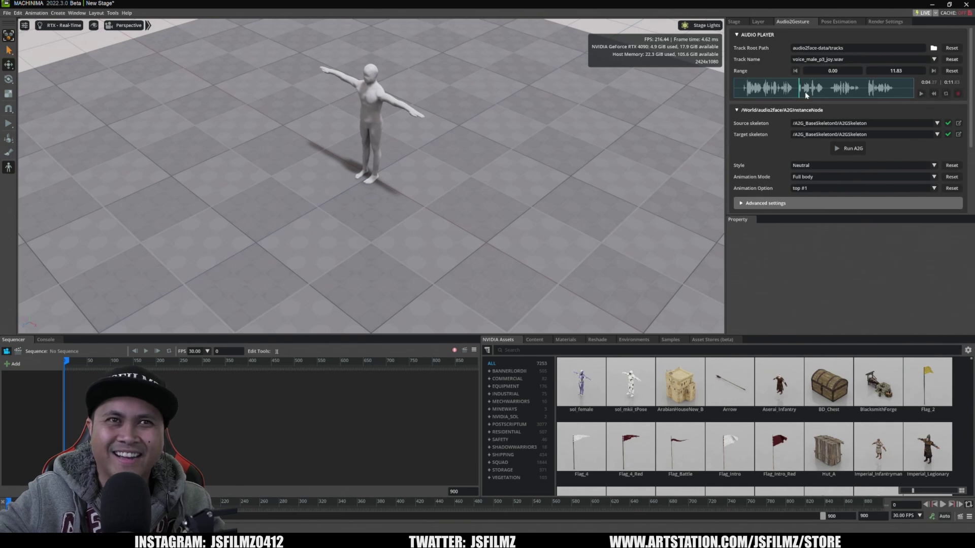
left_click(734, 94)
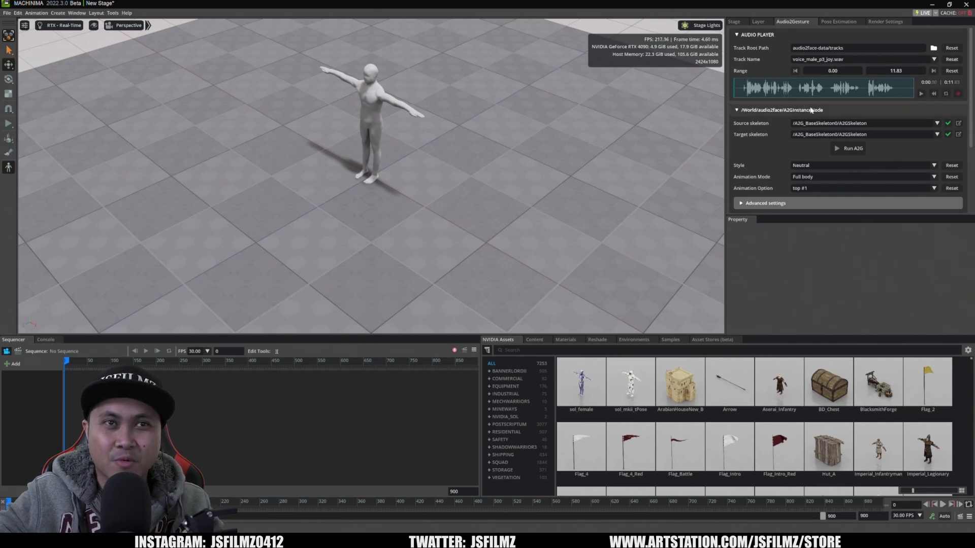
Step: Run A2G on the joy track and watch the generated gestures from a closer camera
left_click(838, 152)
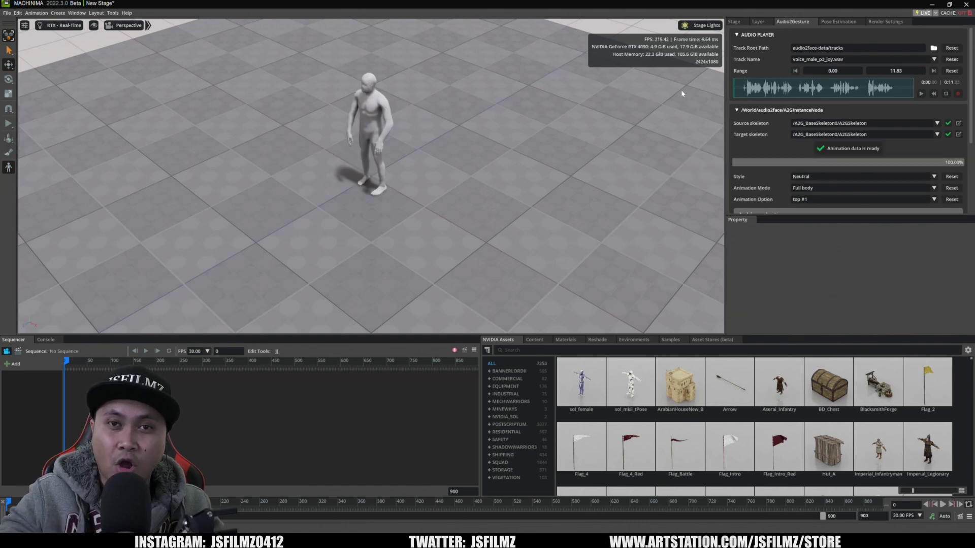
left_click(921, 93)
mouse_move(467, 140)
right_mouse_down()
mouse_move(630, 75)
mouse_move(606, 105)
right_mouse_up()
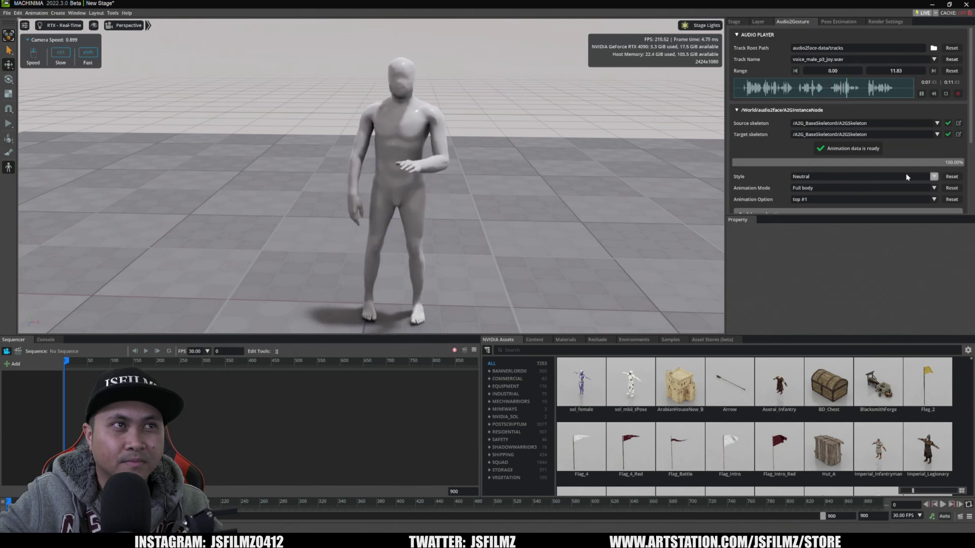
right_click_drag(554, 185, 584, 187)
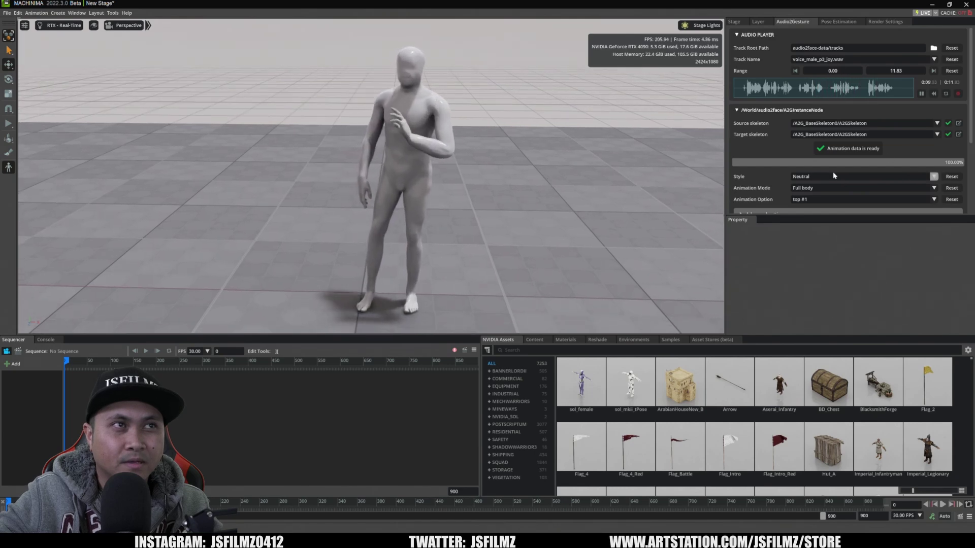
left_click(921, 95)
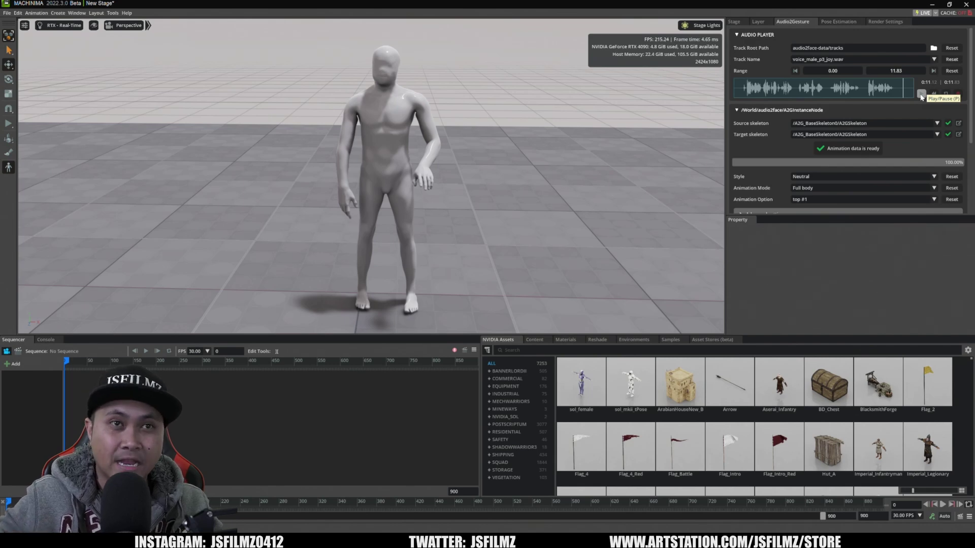
Step: Keep Neutral style and Full body mode, then reveal the Export Fps choices
left_click(799, 178)
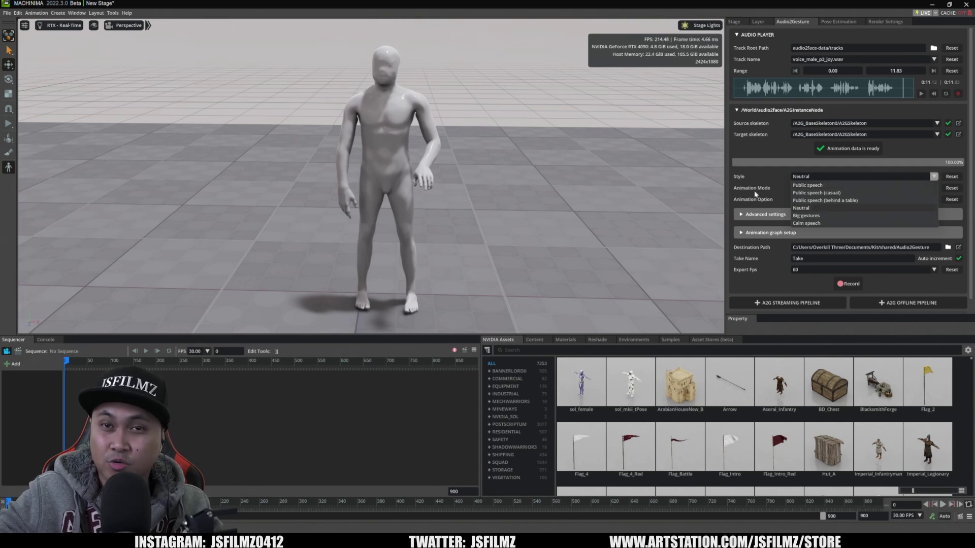
left_click(800, 208)
left_click(810, 189)
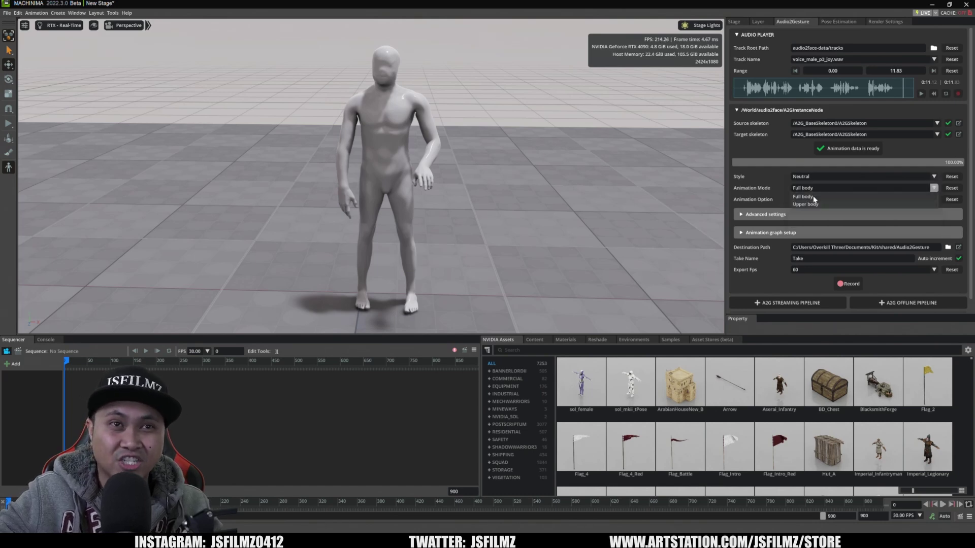
left_click(810, 197)
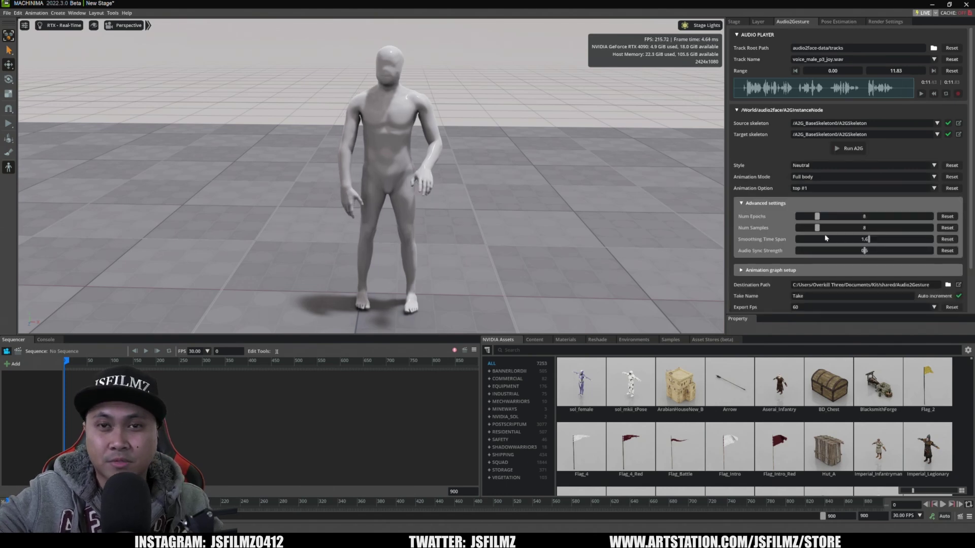
scroll(826, 236, "down", 2)
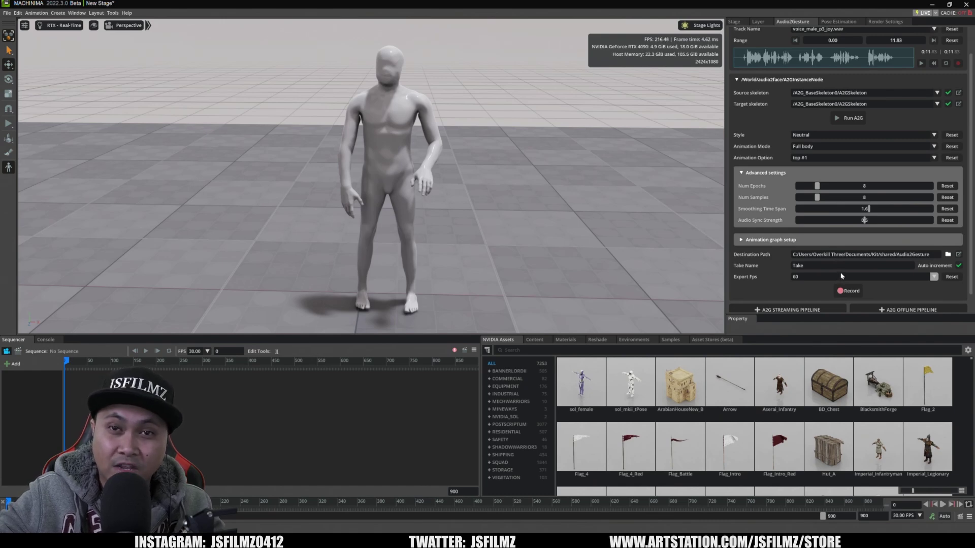
scroll(837, 276, "down", 1)
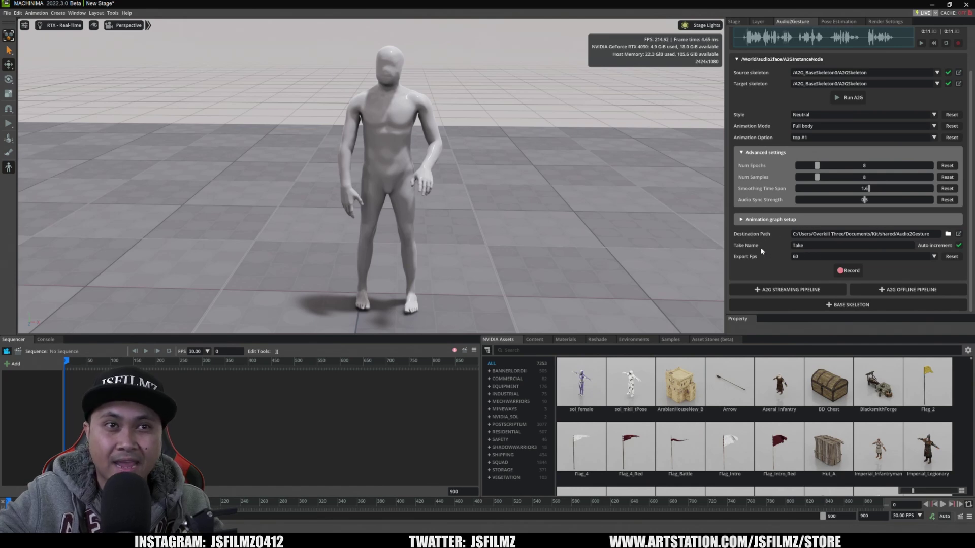
left_click(804, 257)
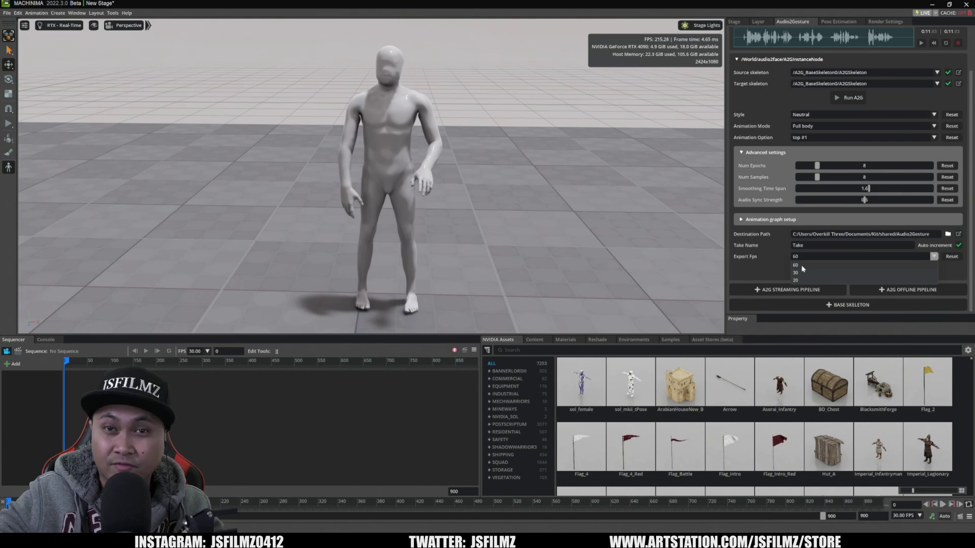
Step: Record the take at 60 fps and browse the local files to the Audio2Gesture folder
left_click(802, 265)
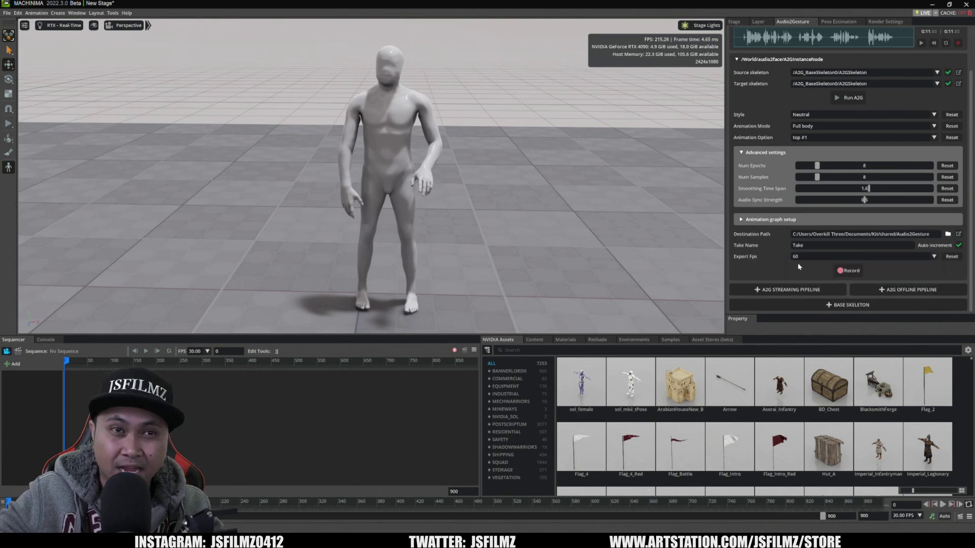
left_click(846, 272)
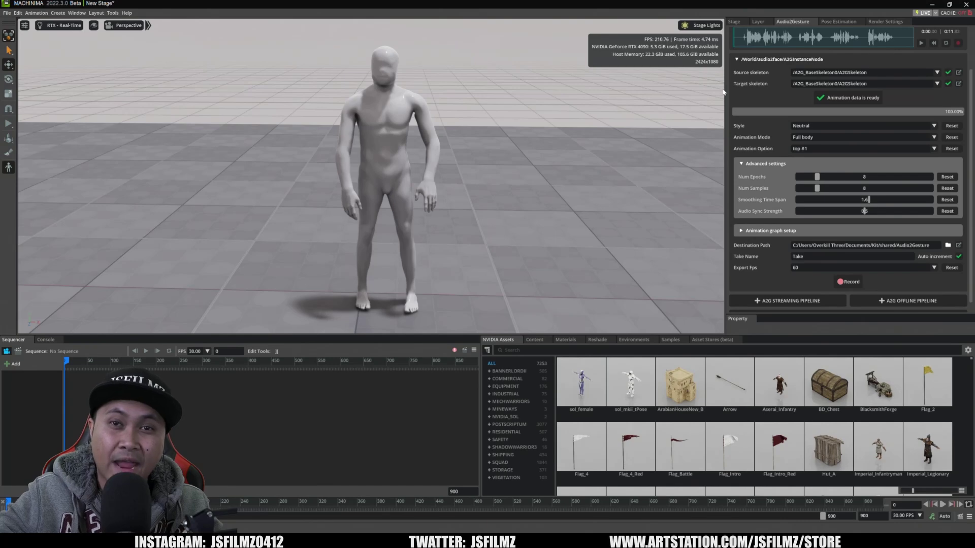
left_click(934, 246)
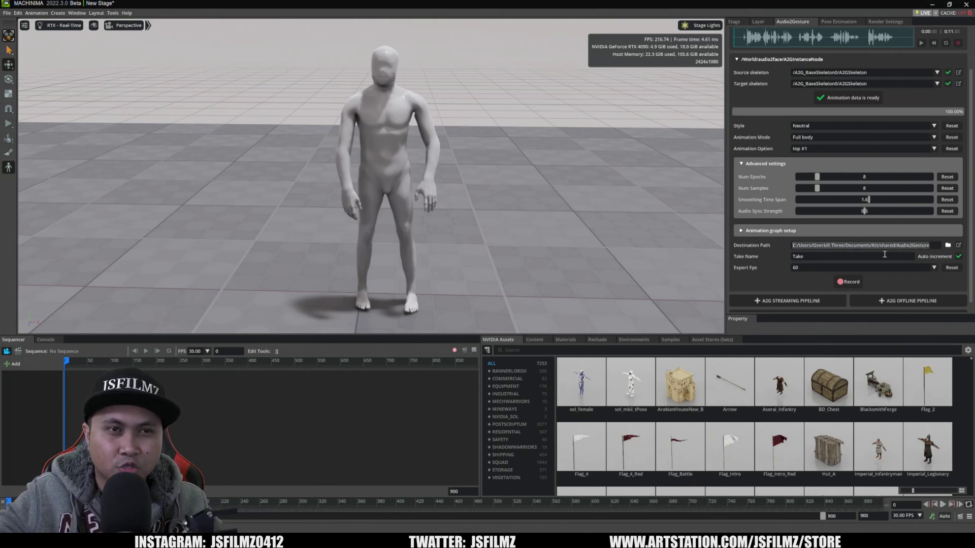
left_click(534, 340)
left_click(557, 350)
type("C:/Users/Overkill Three/Documents/Kit/shared/Audio2Gesture")
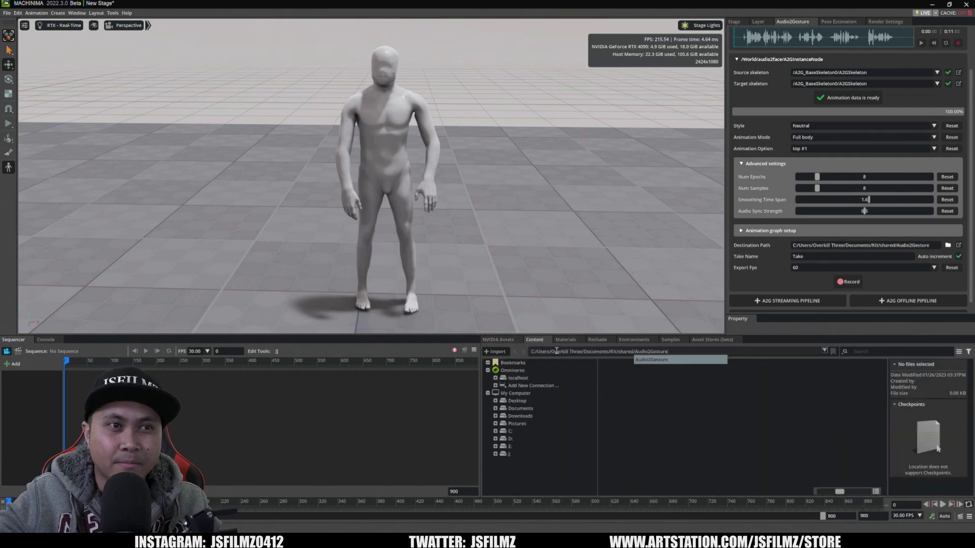
key("Return")
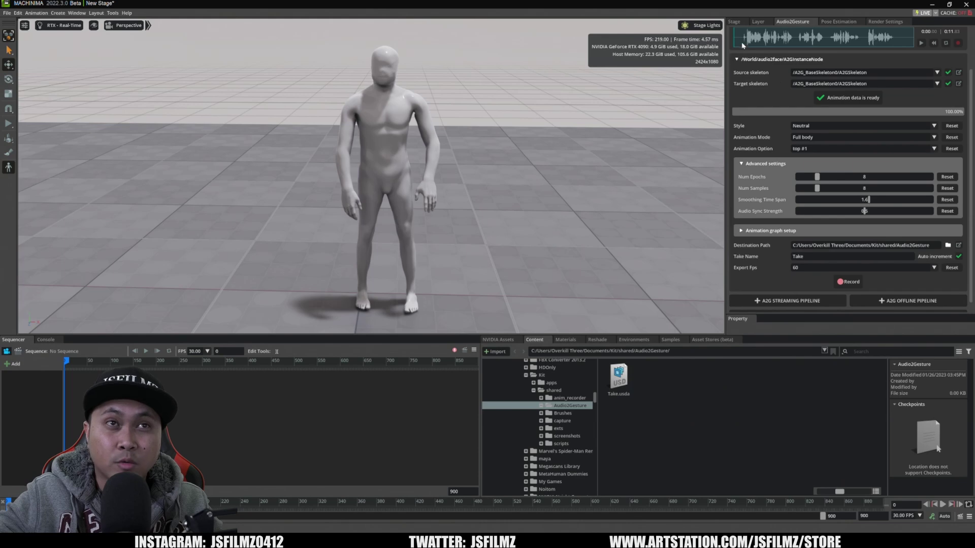
Step: Add A2G_BaseSkeleton0 and the Take animation to the Sequencer
left_click(734, 22)
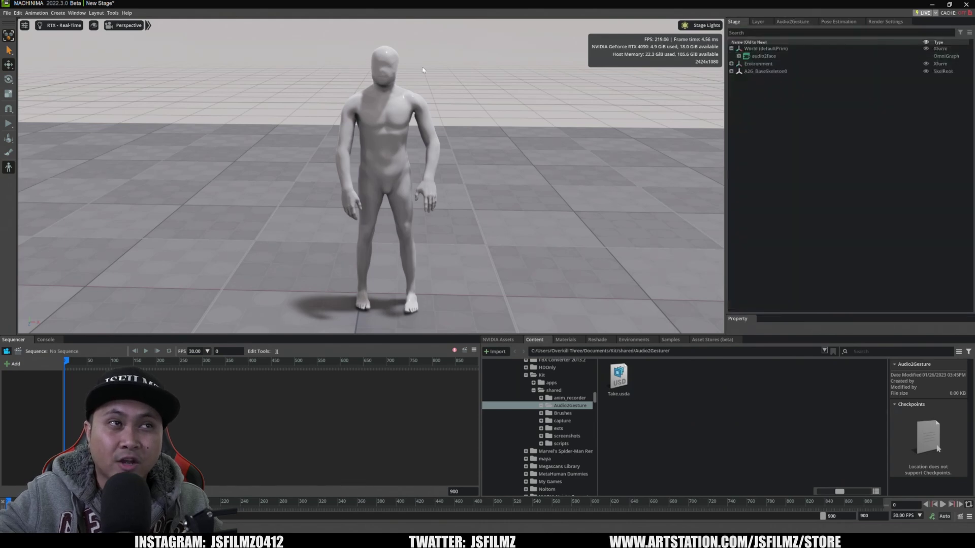
left_click(778, 72)
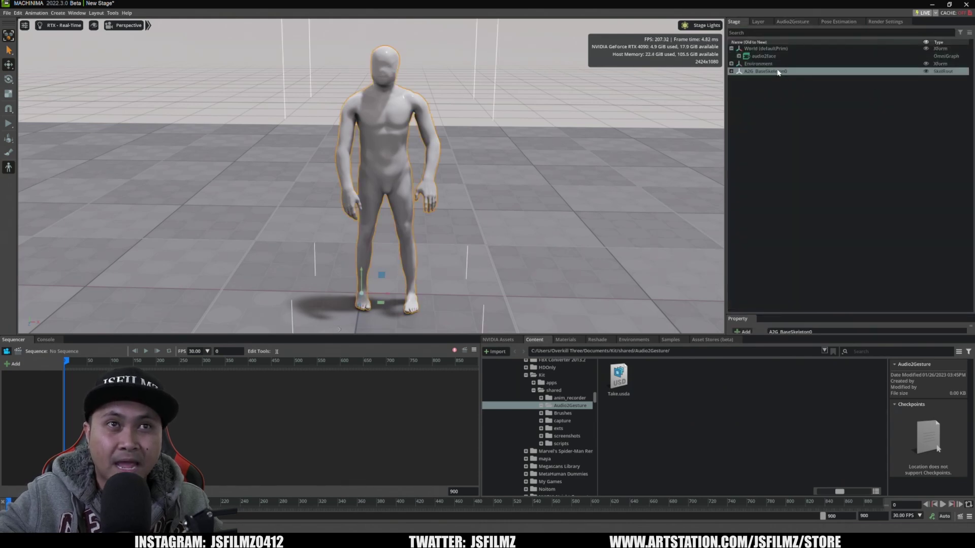
left_click_drag(778, 72, 83, 384)
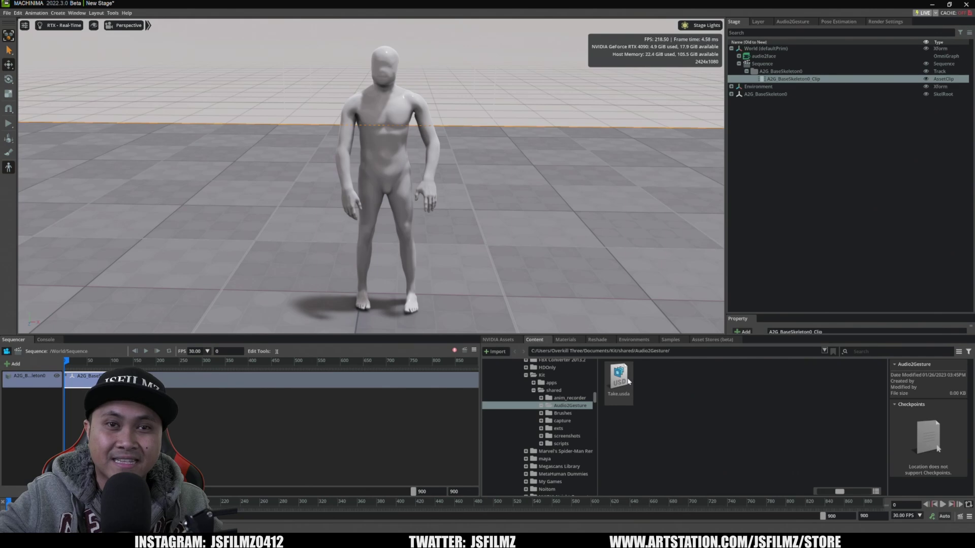
left_click_drag(628, 381, 74, 385)
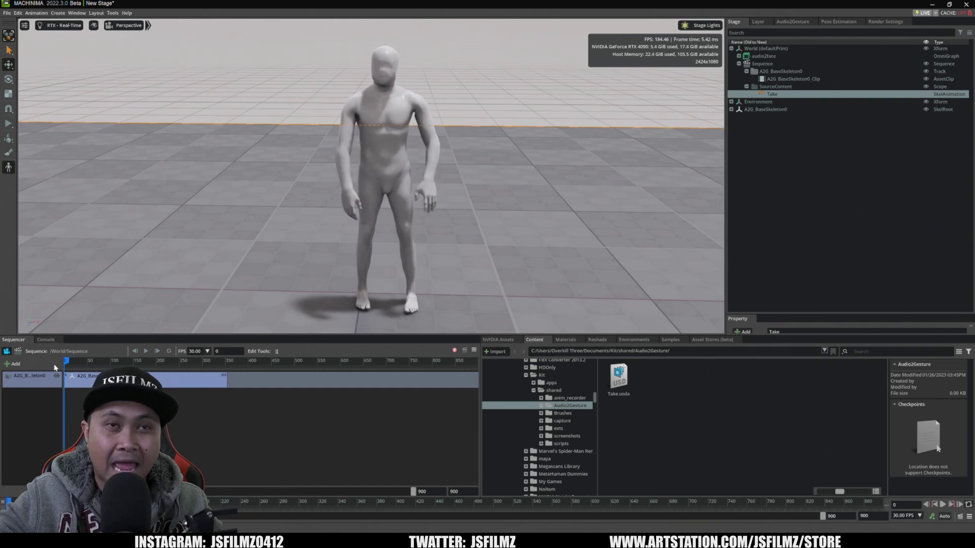
Step: Select the A2G_BaseSkeleton0 skeleton root for export
left_click(796, 93, "ctrl")
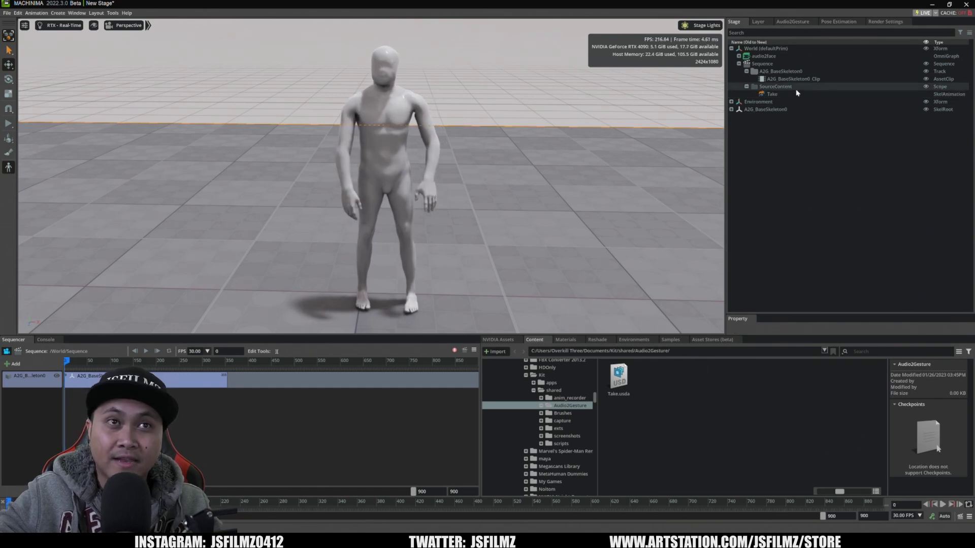
left_click(388, 103)
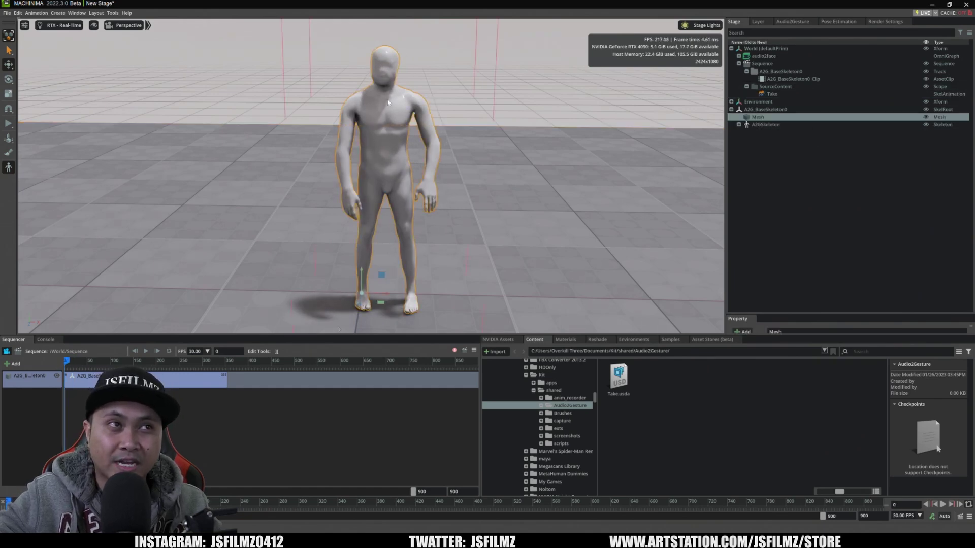
left_click(391, 103)
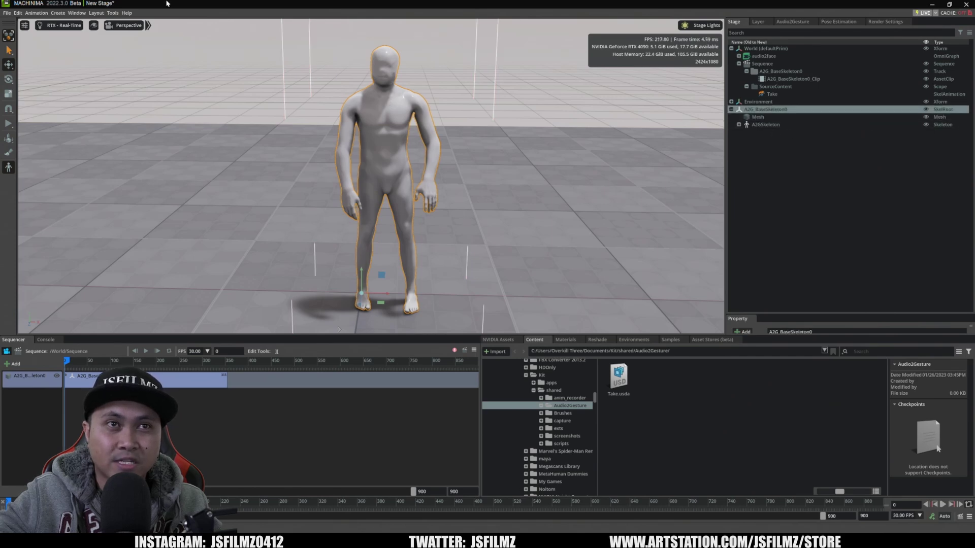
left_click(14, 14)
Step: Export tutsdudes.fbx to Desktop/ATwoF as FBX with textures not embedded
left_click(43, 120)
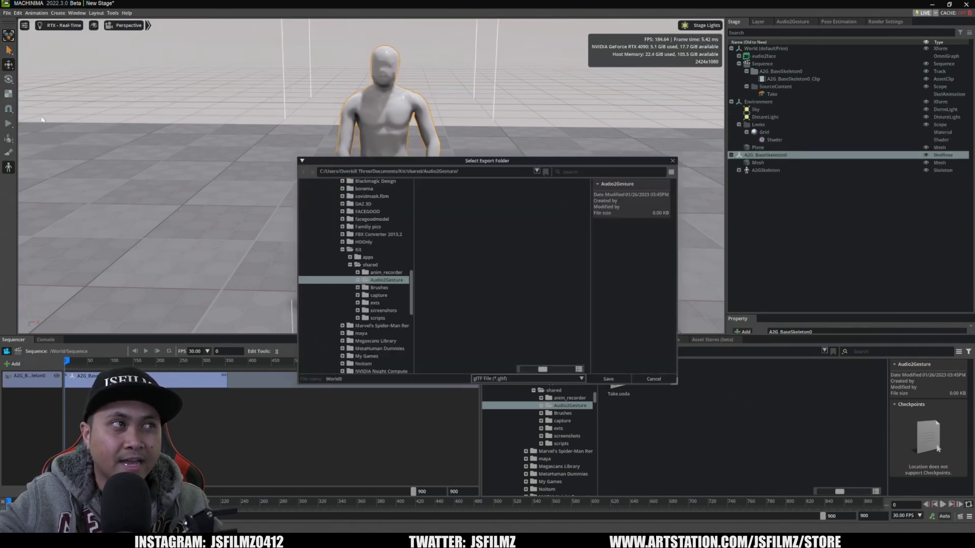
left_click_drag(412, 297, 413, 202)
left_click(338, 222)
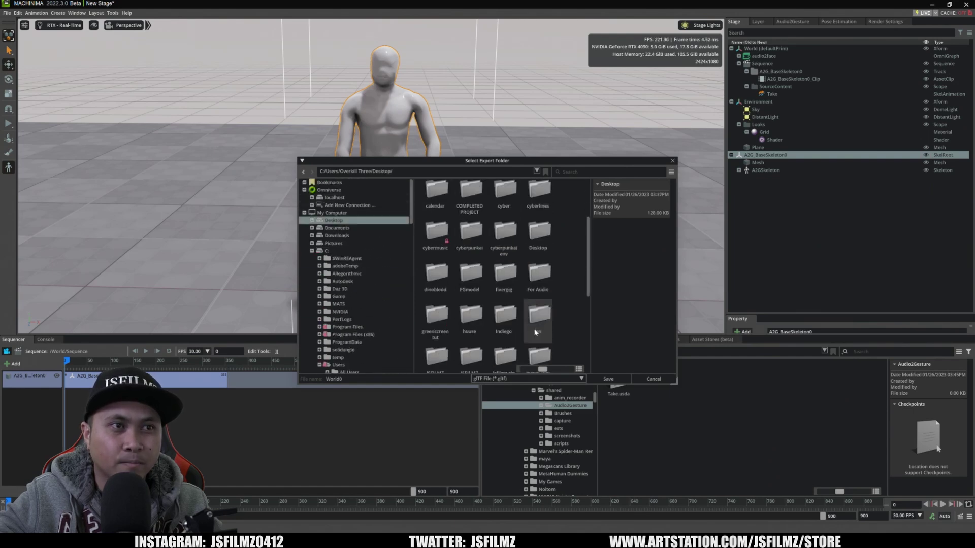
double_click(538, 307)
left_click(523, 379)
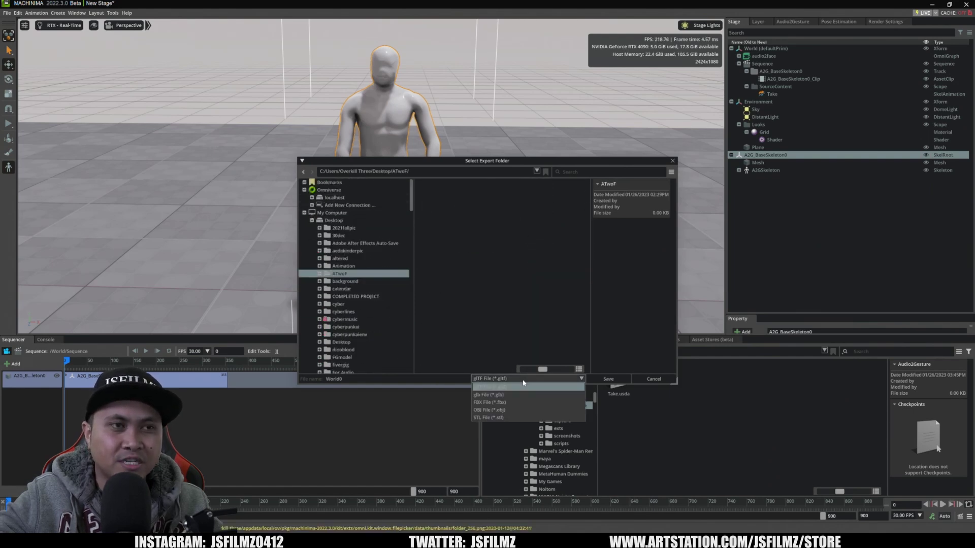
left_click(495, 402)
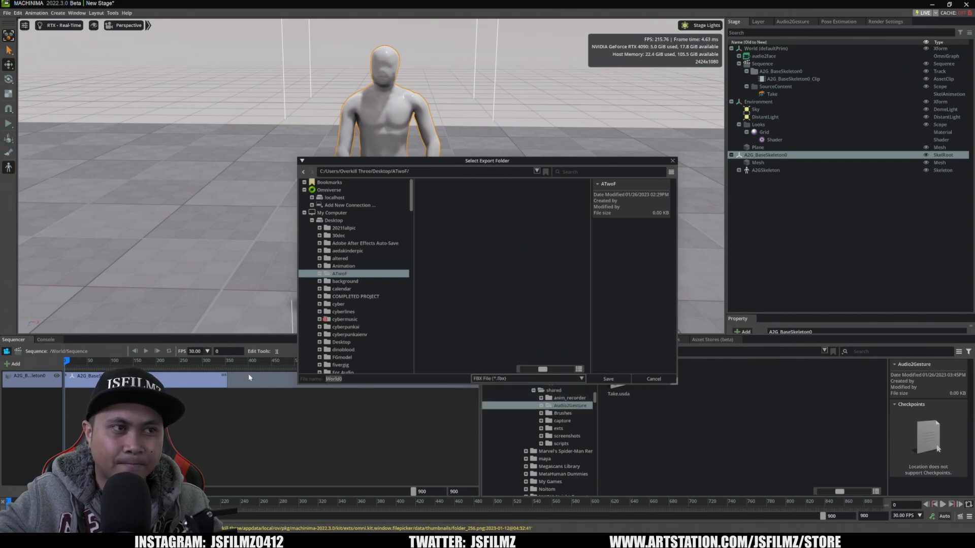
type("tutsdudes")
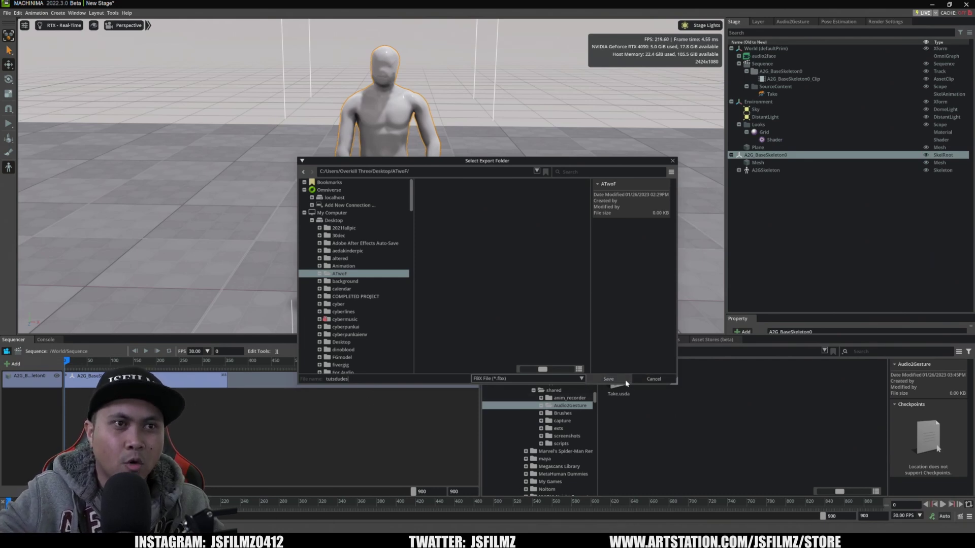
left_click(611, 379)
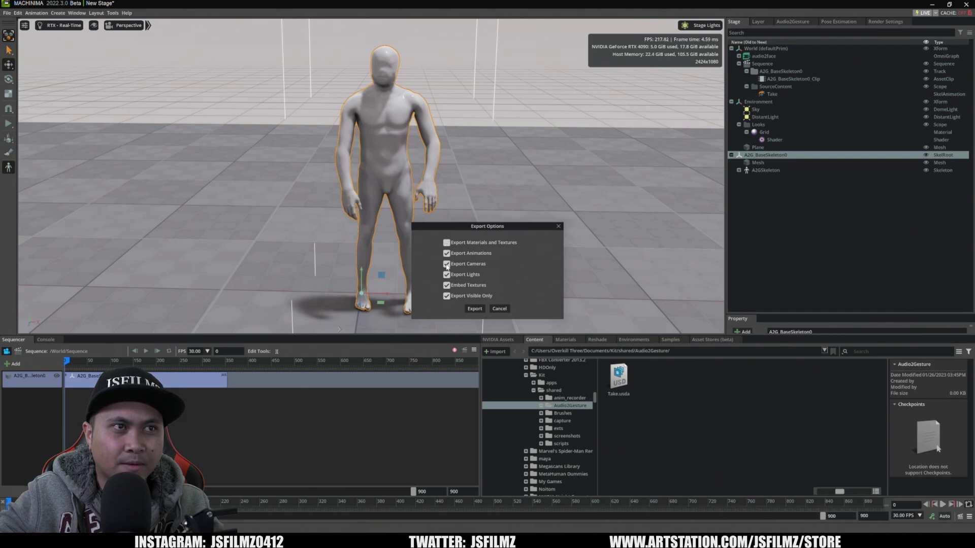
left_click(445, 286)
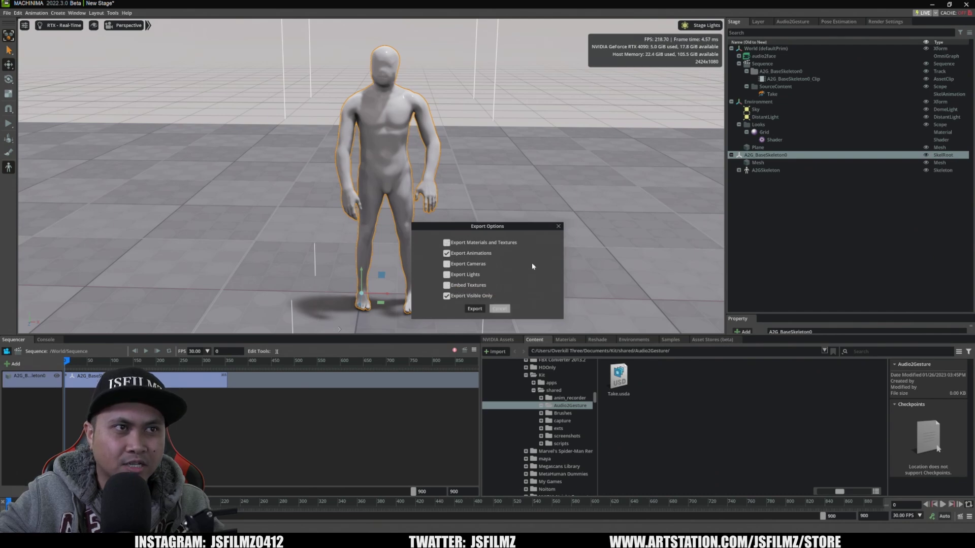
left_click(474, 308)
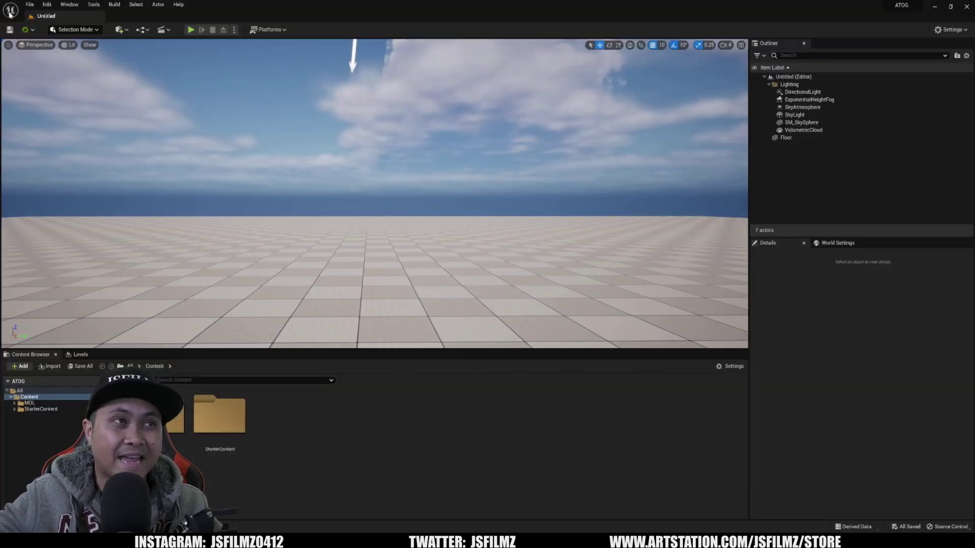
Step: Add the Third Person feature pack to the project and close the pack window
right_click_drag(128, 85, 0, 161)
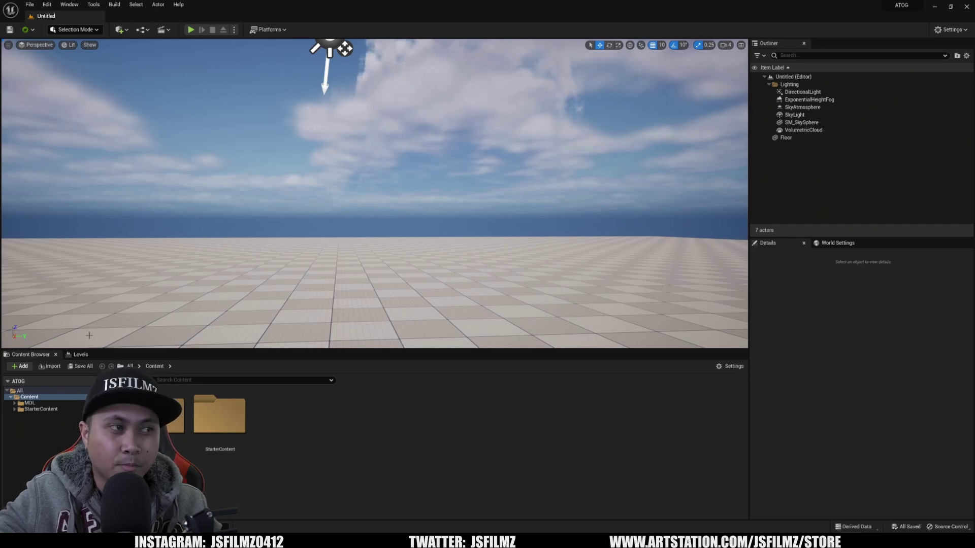
left_click(20, 366)
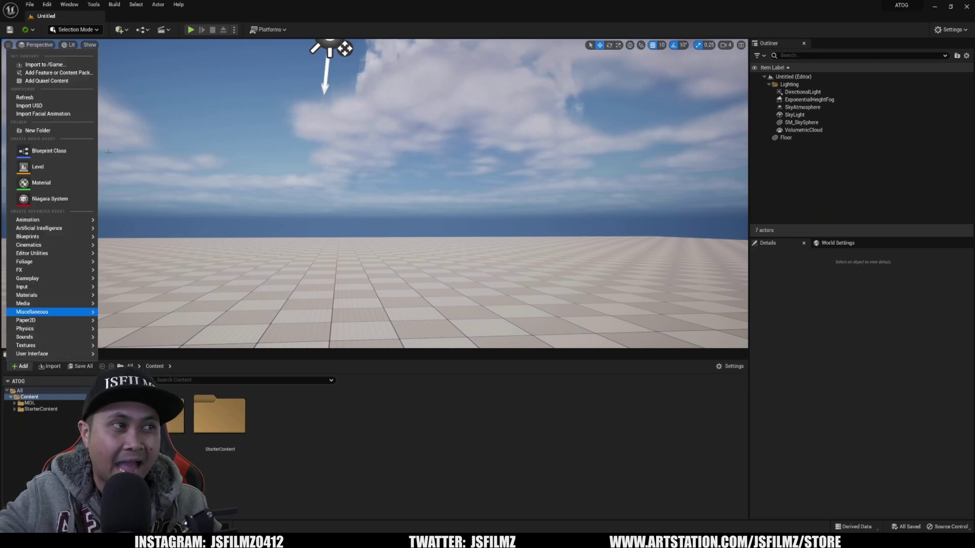
left_click(56, 74)
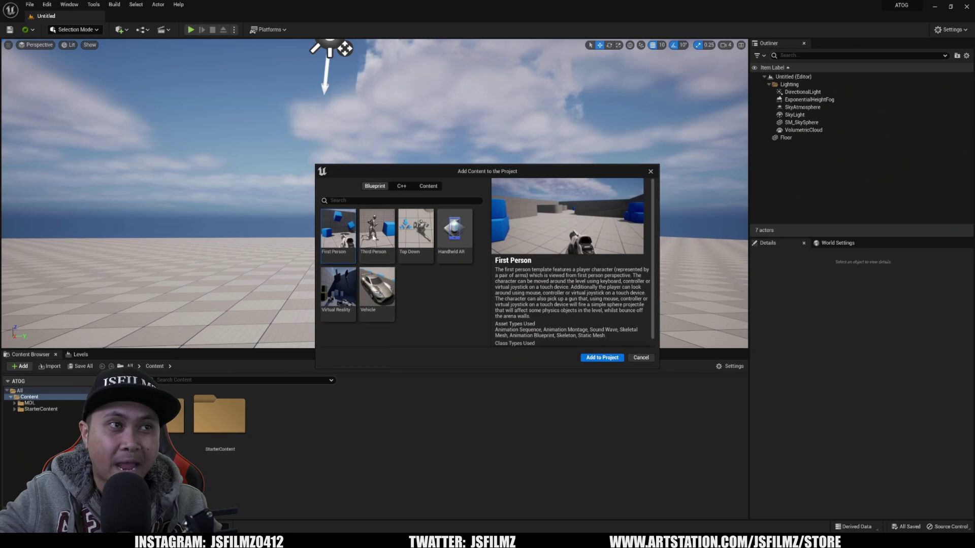
left_click(606, 361)
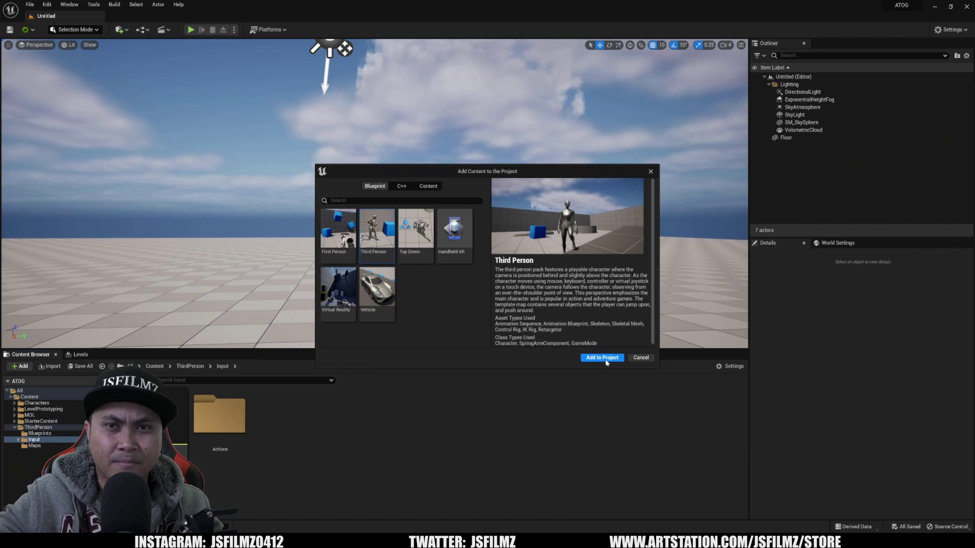
left_click(652, 358)
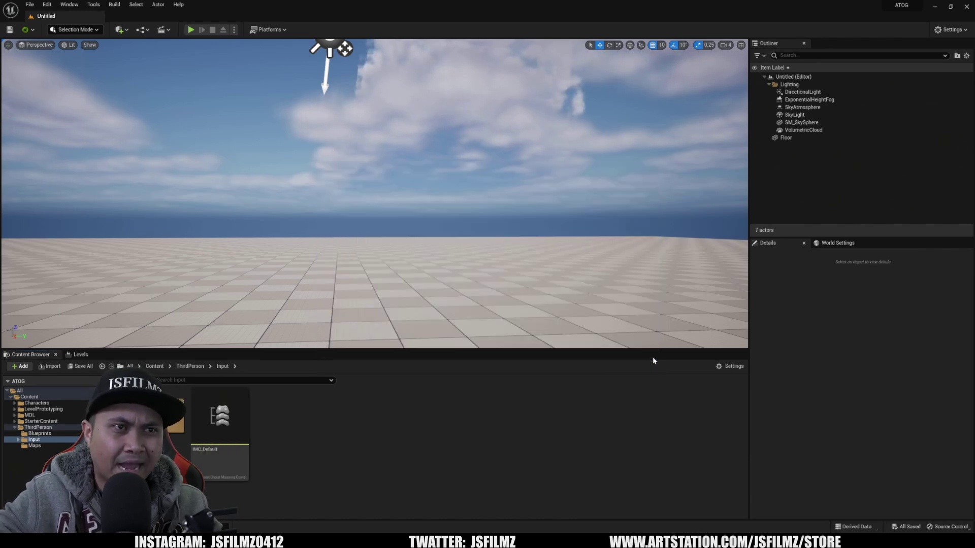
Step: Look through the Characters > Mannequins folder, then return to Content
left_click(154, 366)
left_click(172, 431)
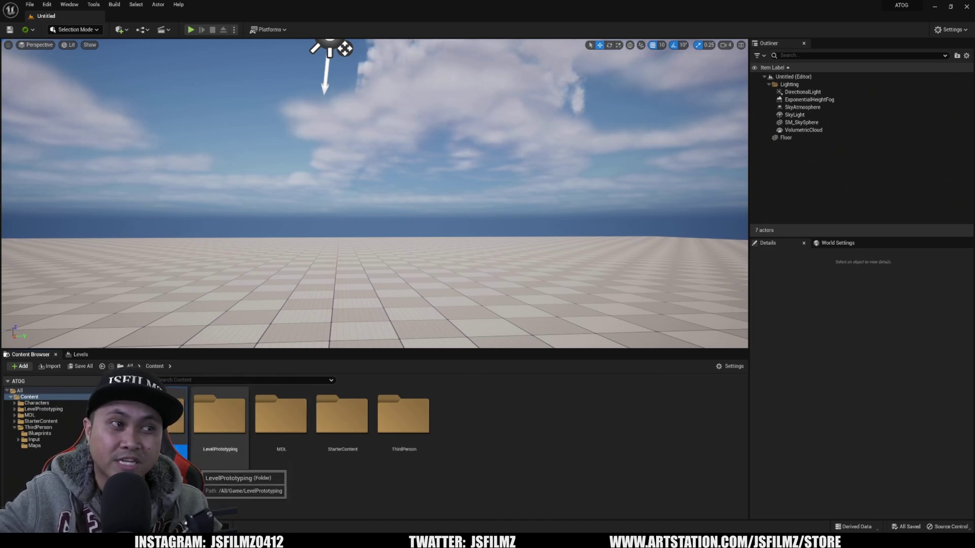
double_click(171, 432)
double_click(206, 414)
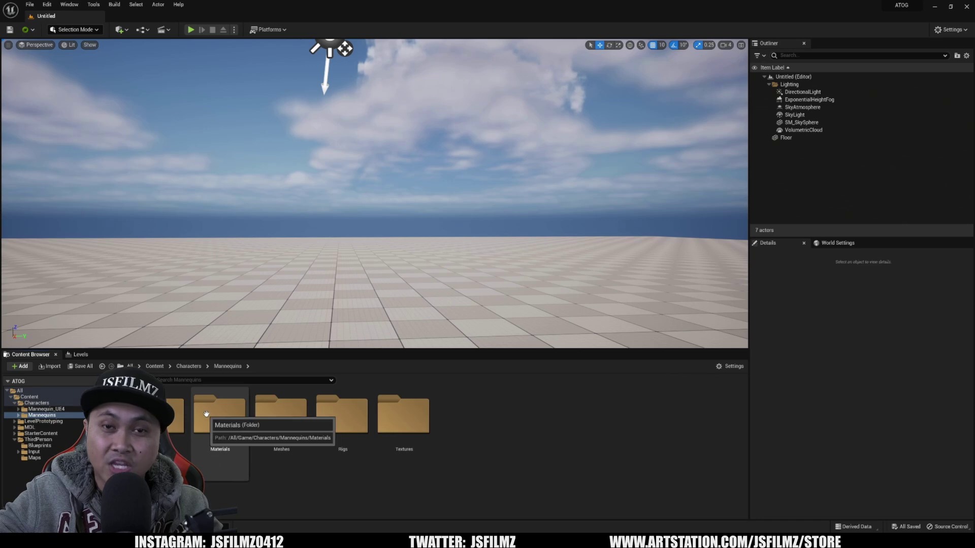
left_click(154, 366)
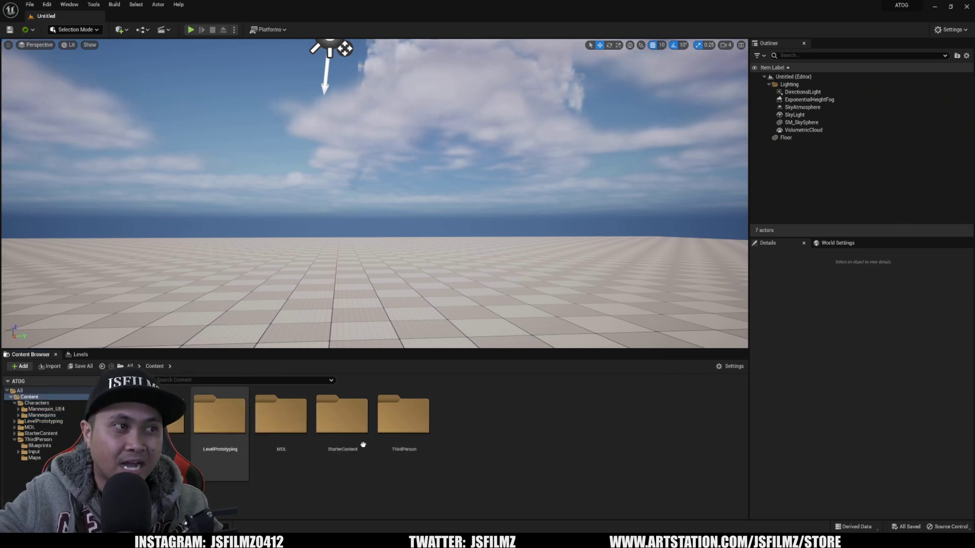
Step: Create and open a new folder named tutude, then switch to the exported FBX's folder
right_click(470, 456)
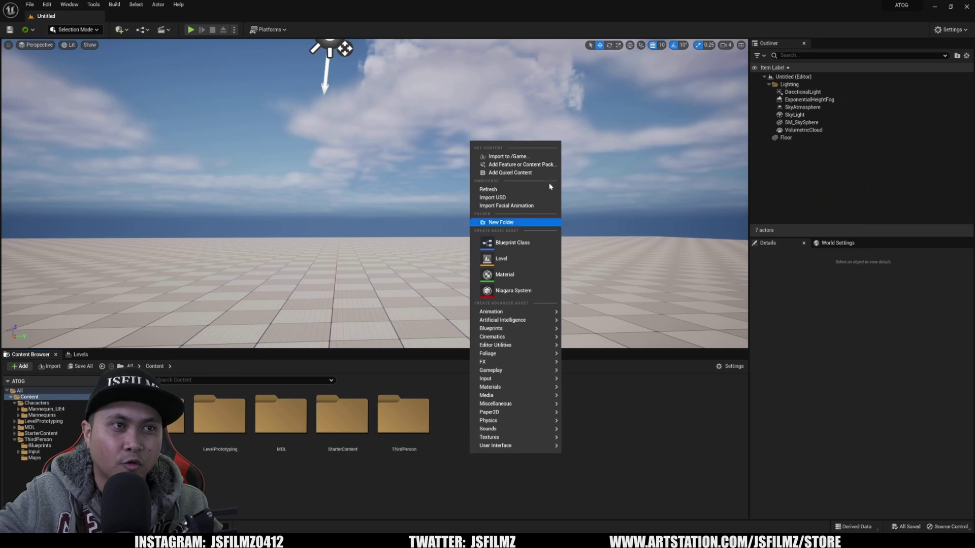
left_click(503, 222)
type("tutude")
key("Return")
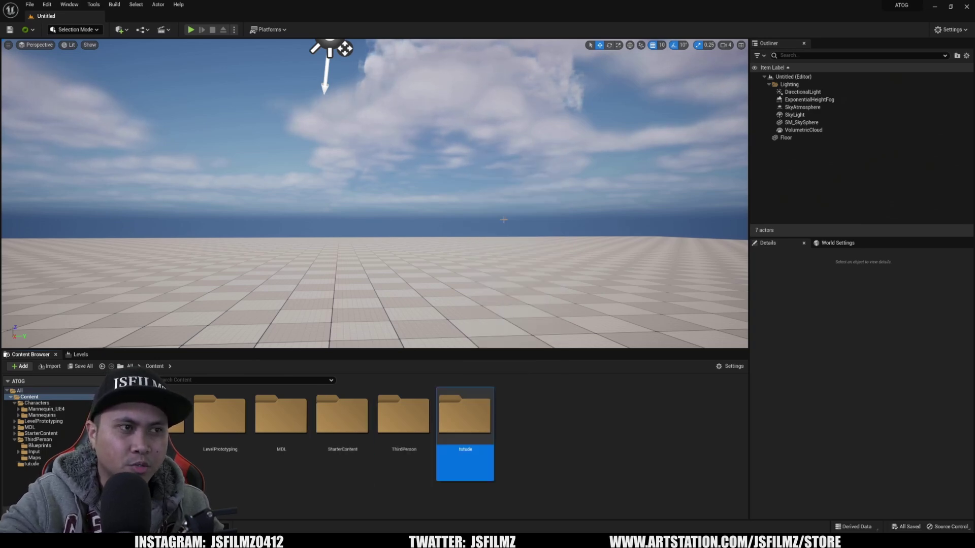
key("Return")
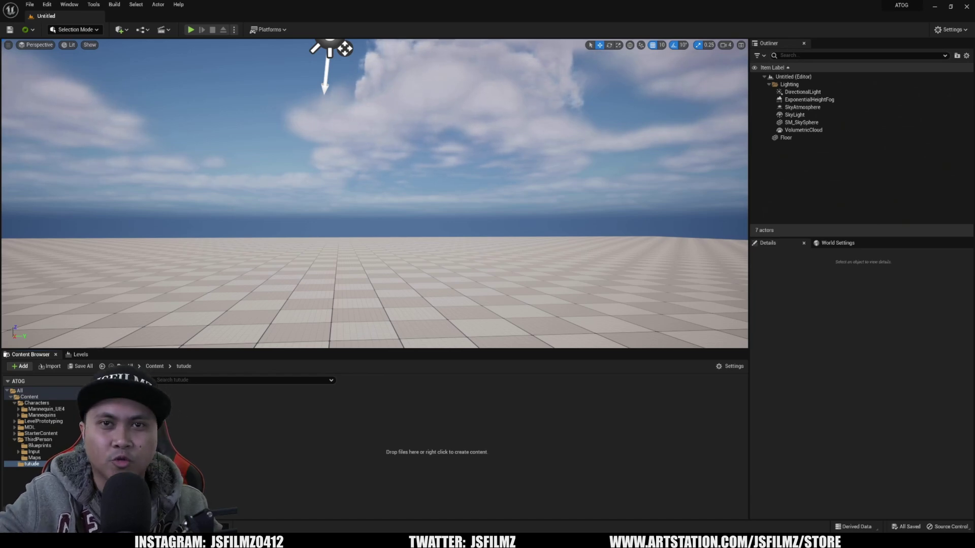
key("alt+Tab")
Step: Import tutsdudes.fbx into tutude with animations at a 60 fps custom sample rate
left_click_drag(518, 228, 341, 351)
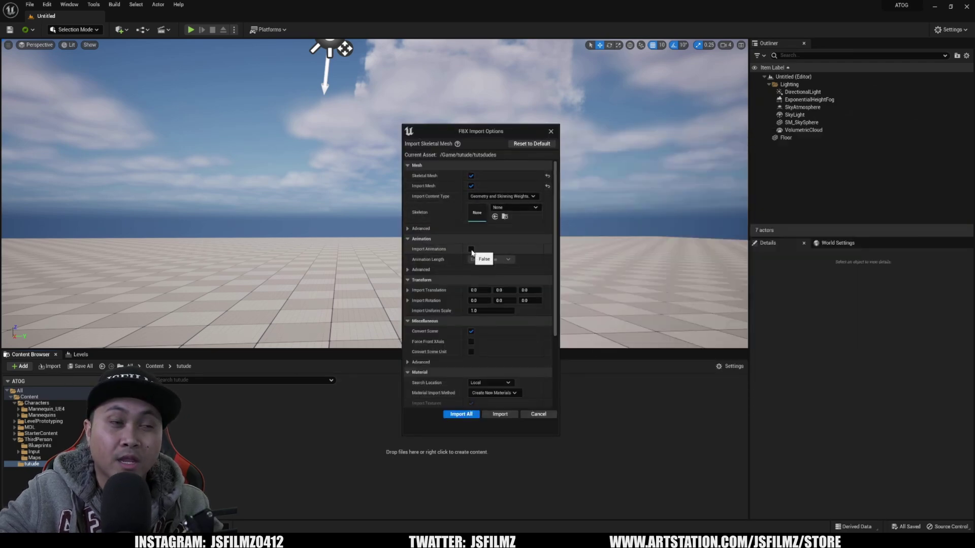
left_click(471, 250)
left_click(407, 269)
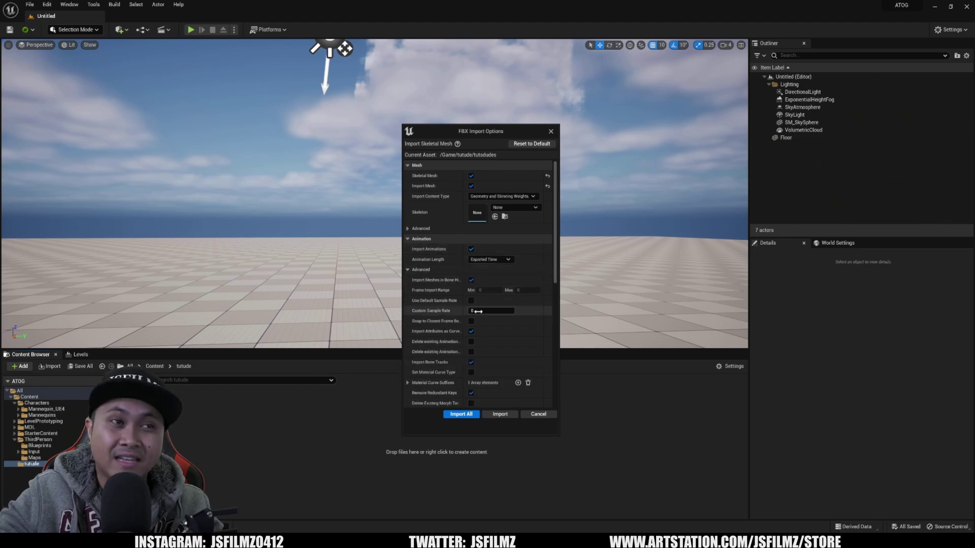
type("60")
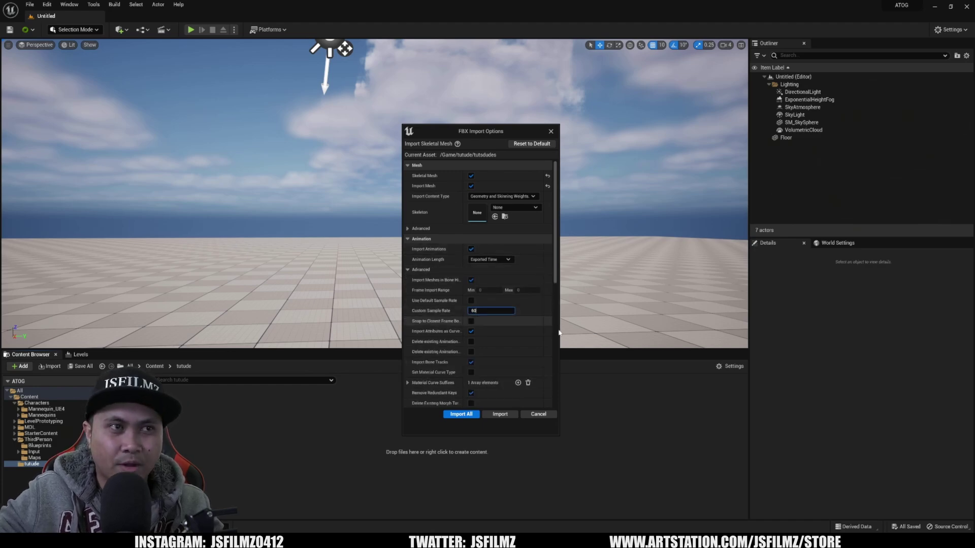
scroll(504, 313, "down", 2)
scroll(503, 313, "down", 3)
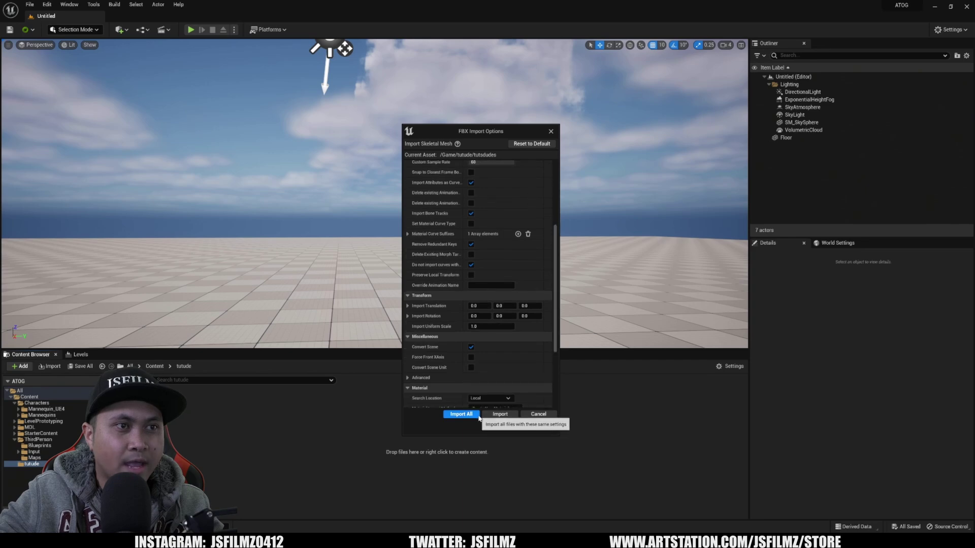
left_click(499, 415)
left_click(541, 459)
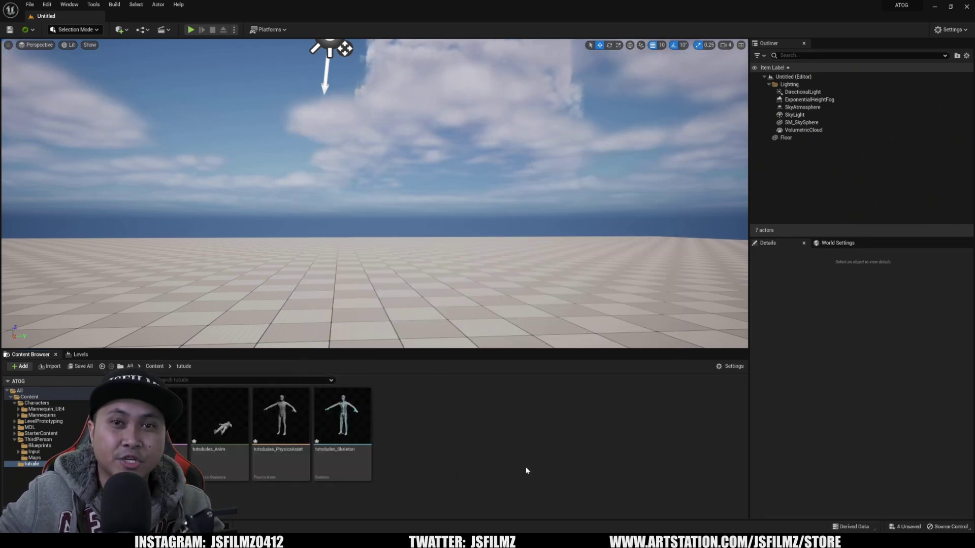
Step: Open the tutsdudes_Anim animation and rewind it to the first frame
left_click(232, 439)
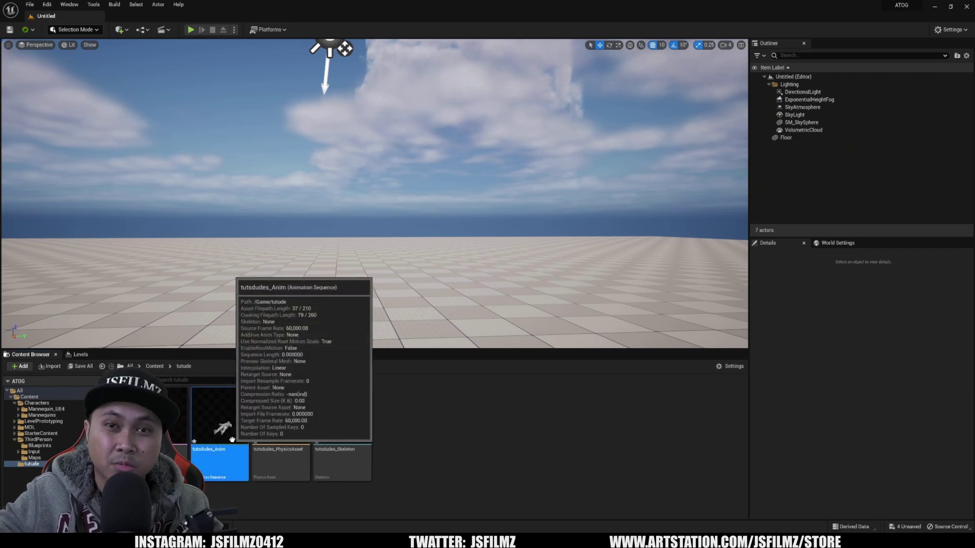
double_click(232, 439)
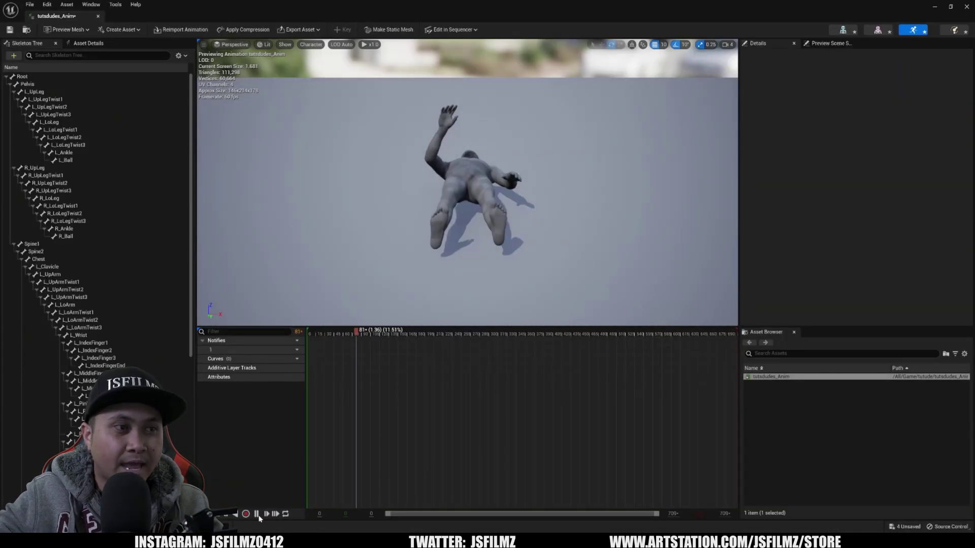
left_click_drag(372, 331, 308, 332)
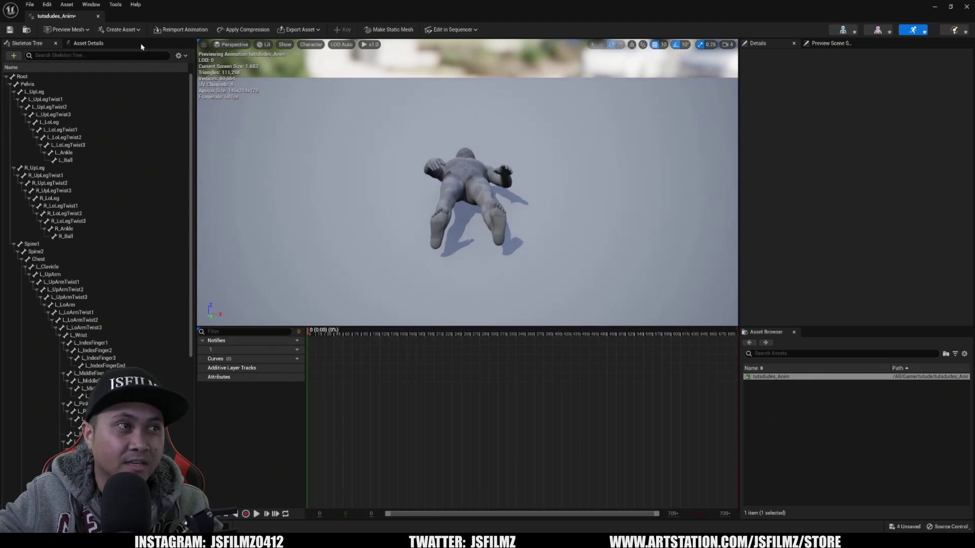
Step: Set a 90-degree import rotation on the animation and reimport it
left_click(90, 45)
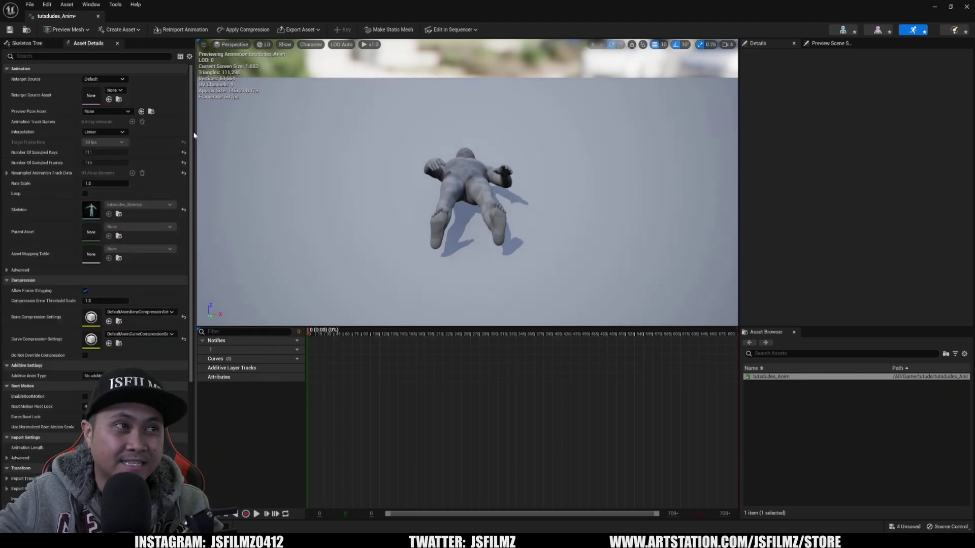
scroll(188, 200, "down", 2)
scroll(188, 199, "down", 3)
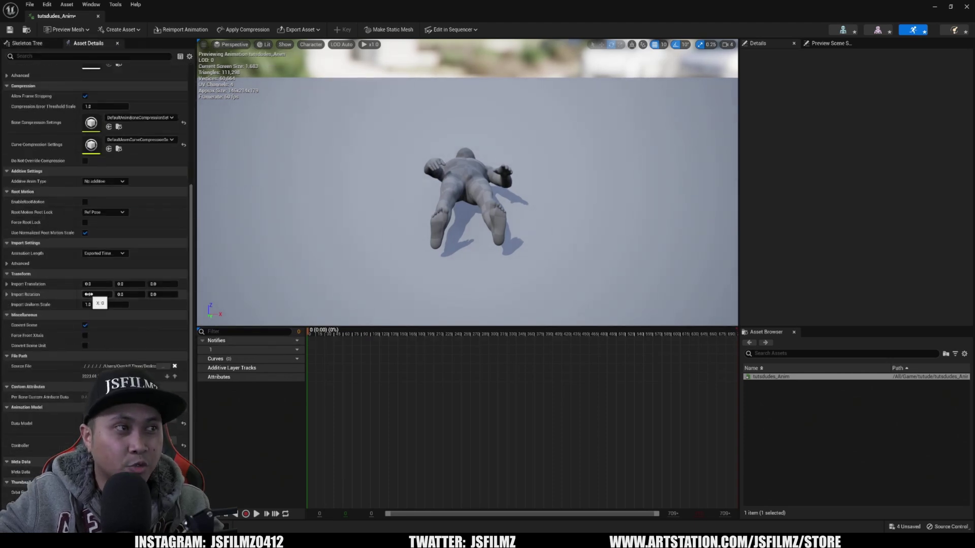
type("90")
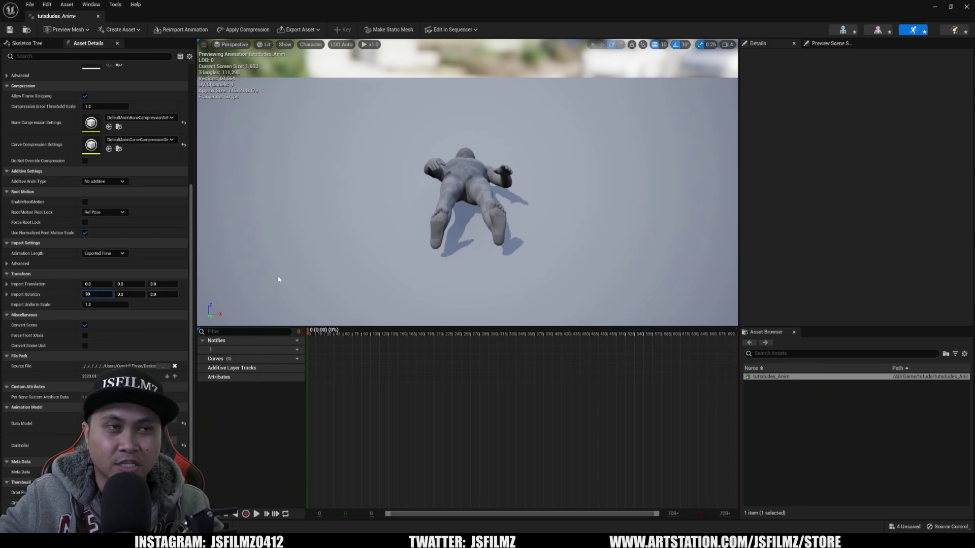
key("Return")
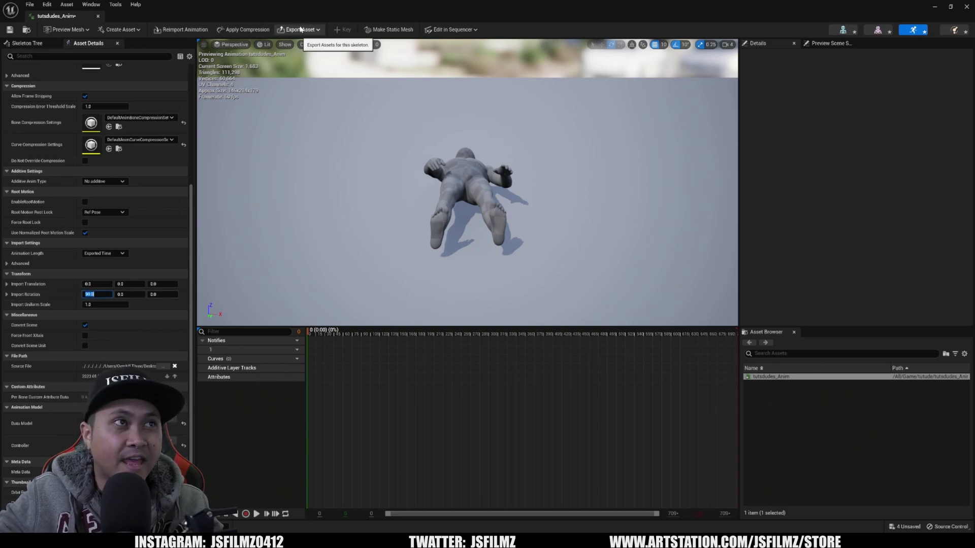
left_click(158, 32)
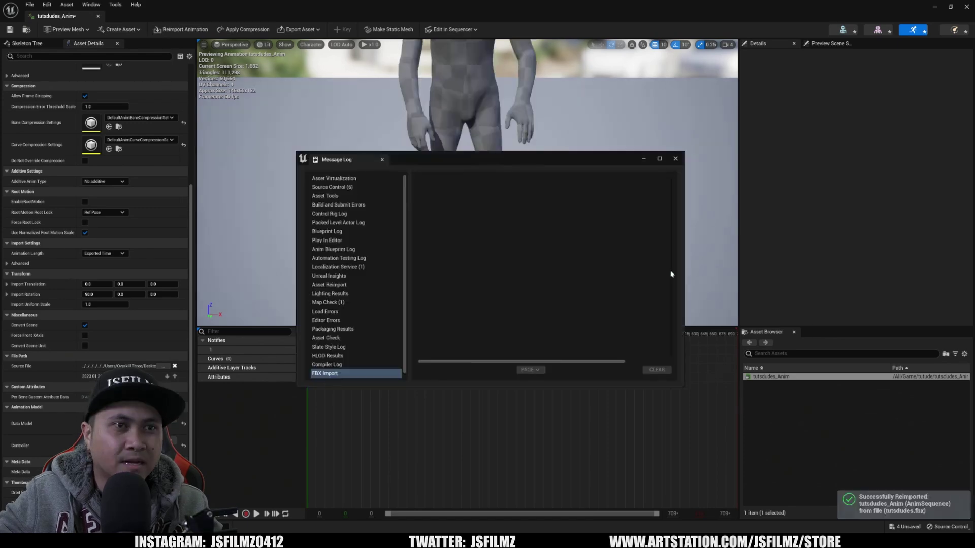
left_click(675, 159)
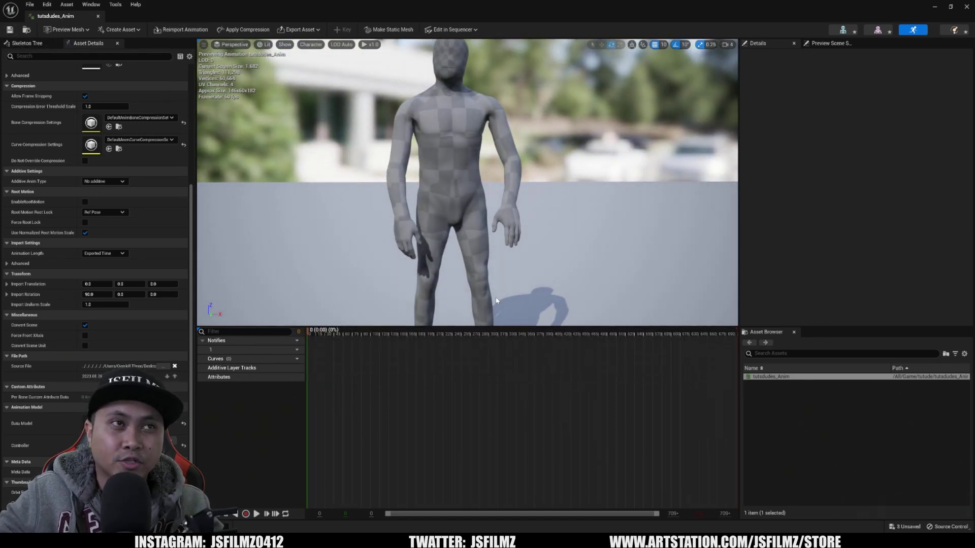
Step: Close the animation editor and save all assets and the level
left_click(967, 7)
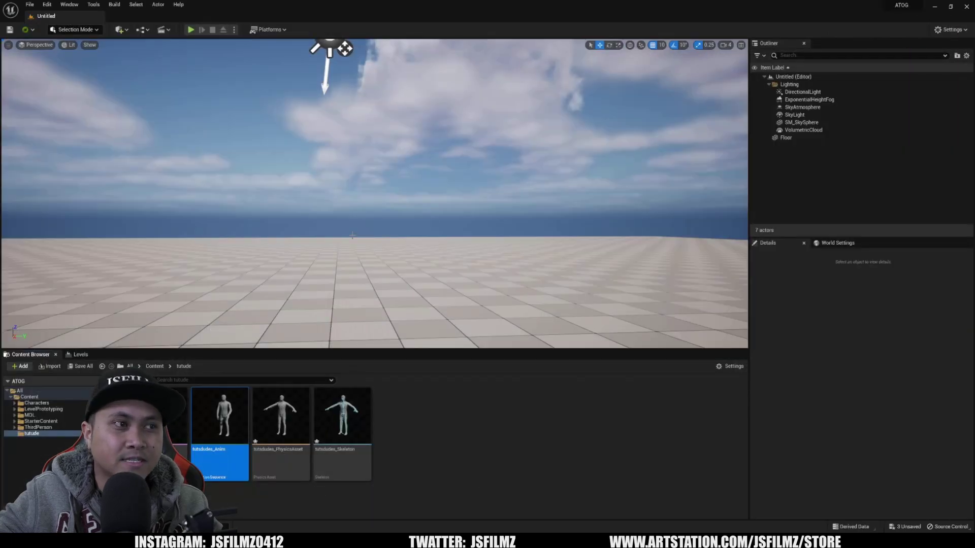
left_click(29, 5)
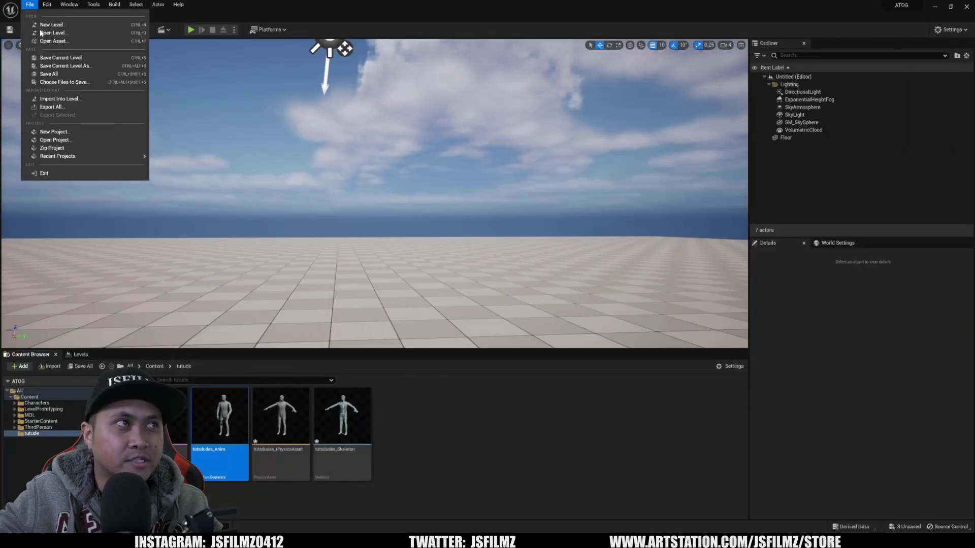
left_click(56, 79)
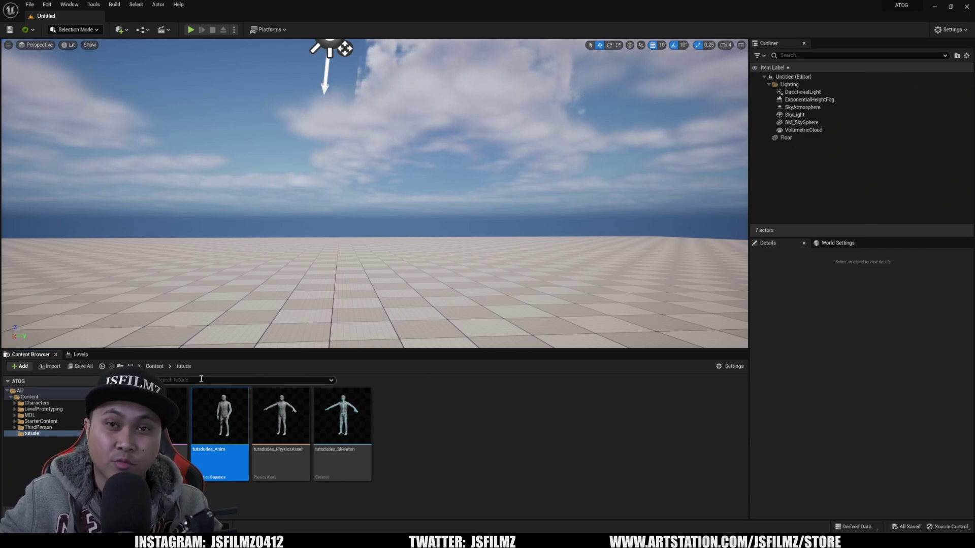
Step: Create an IK Rig named tutdudeikrig from the tutsdudes mesh and open it
right_click(429, 460)
mouse_move(472, 315)
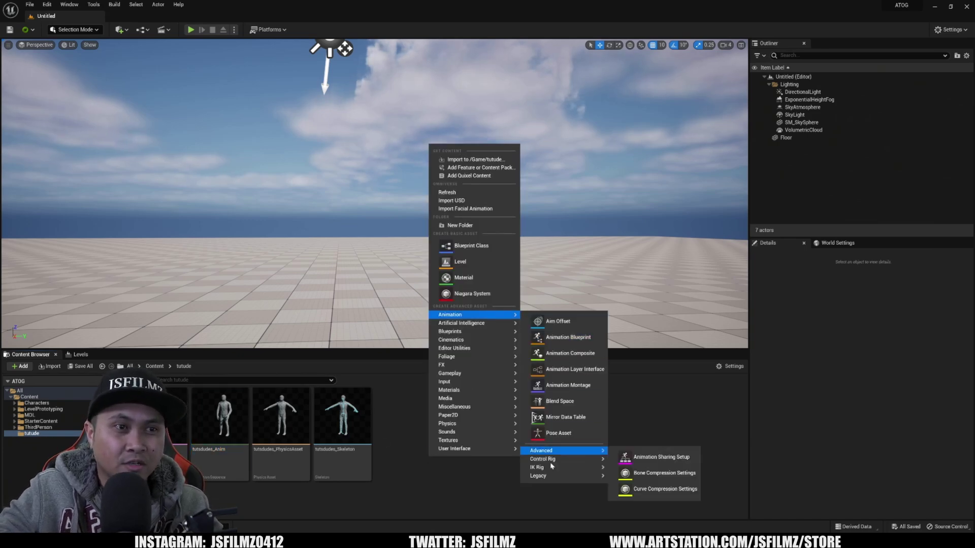
mouse_move(538, 475)
left_click(631, 494)
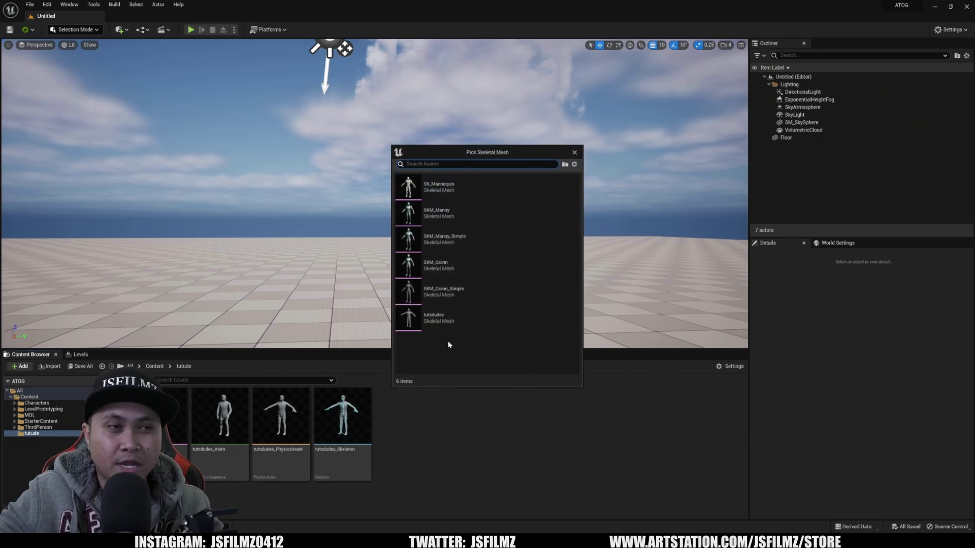
left_click(450, 320)
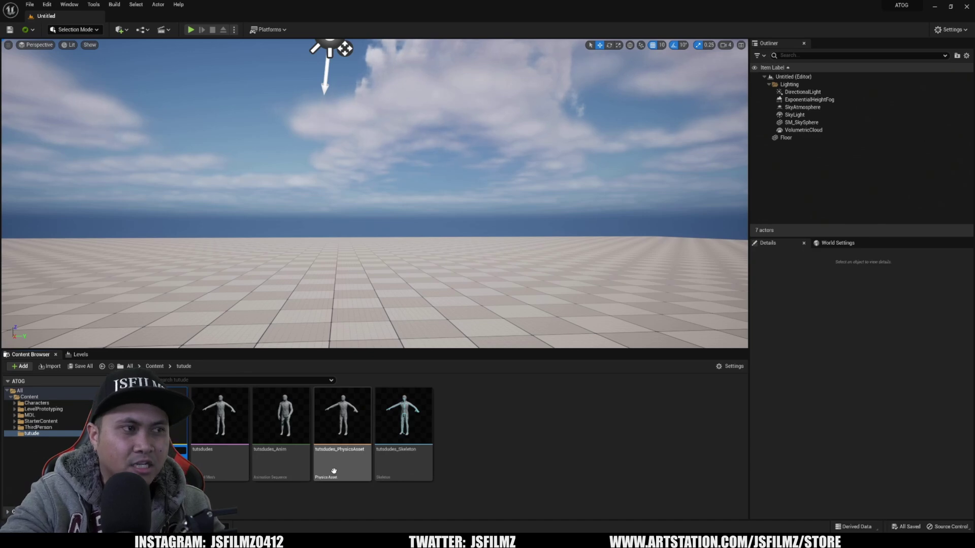
key("Return")
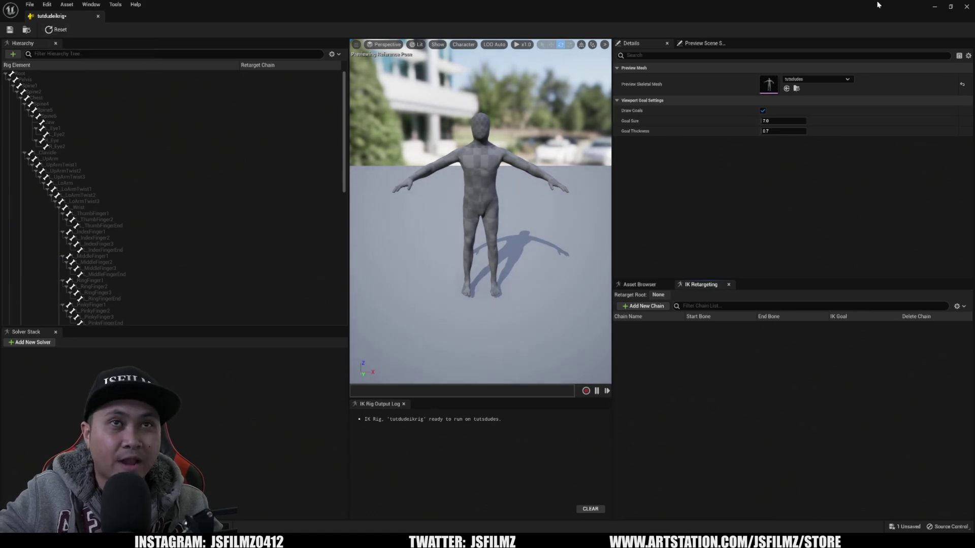
Step: Minimize the IK Rig editor and browse to Content > Characters > Mannequins > Rigs
left_click(932, 7)
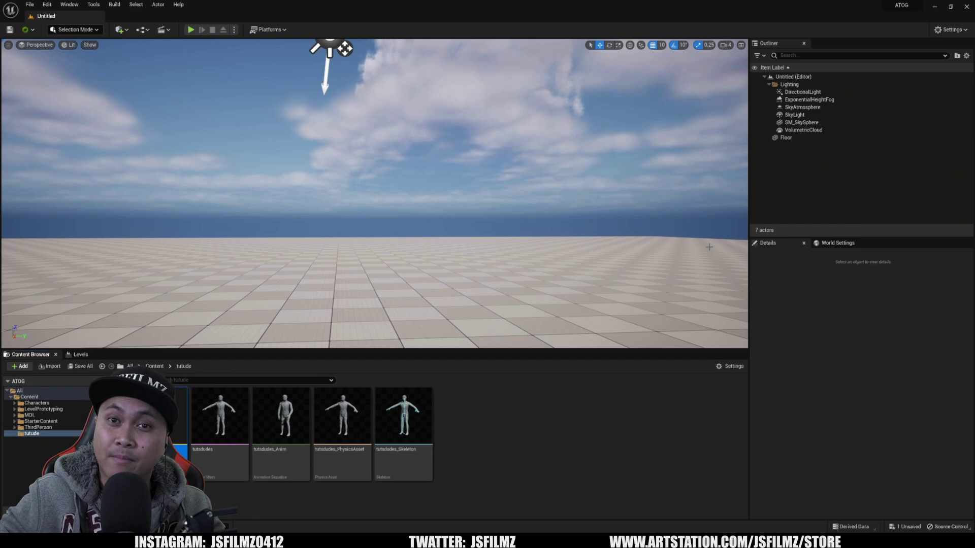
left_click(154, 366)
double_click(159, 414)
double_click(220, 422)
double_click(332, 441)
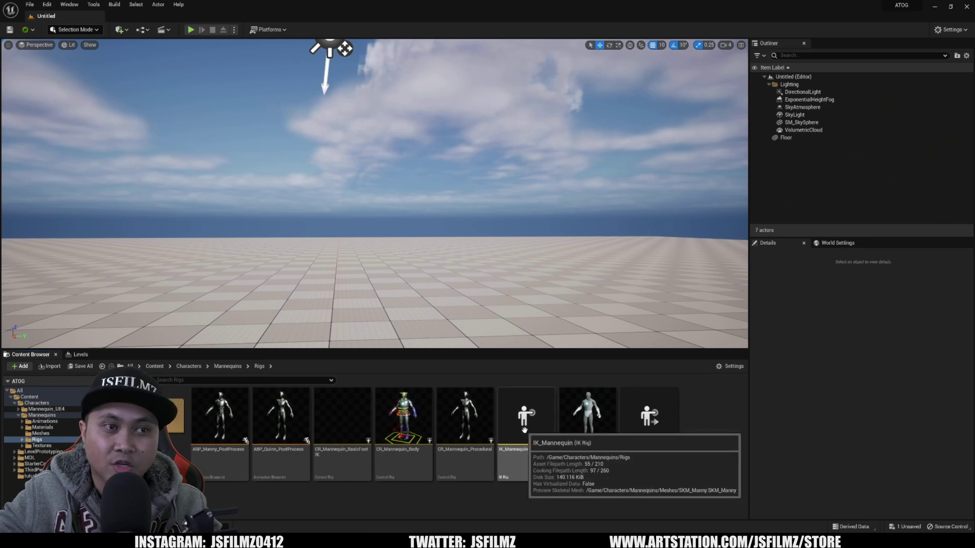
mouse_move(525, 430)
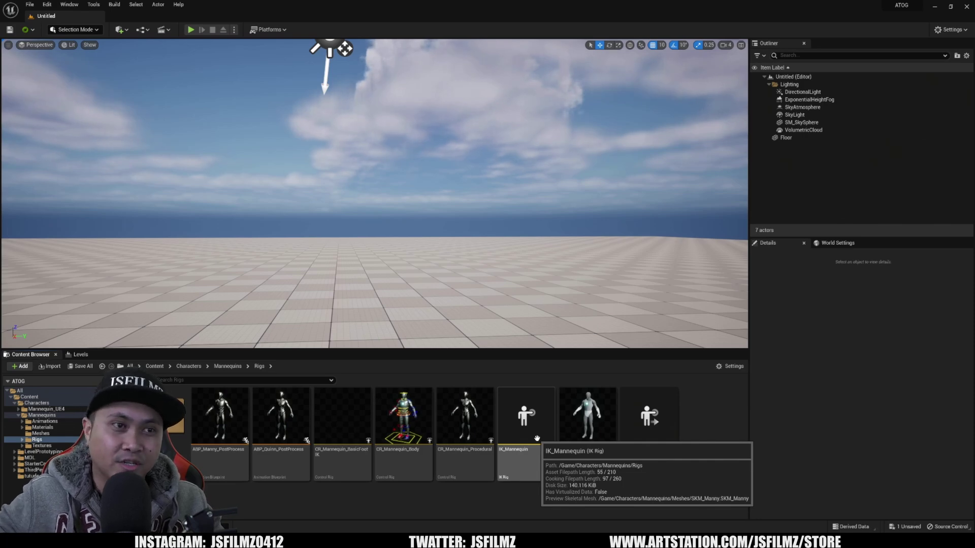
Step: Open IK_Mannequin in a window on the right half, with the Level Editor on the left
double_click(526, 456)
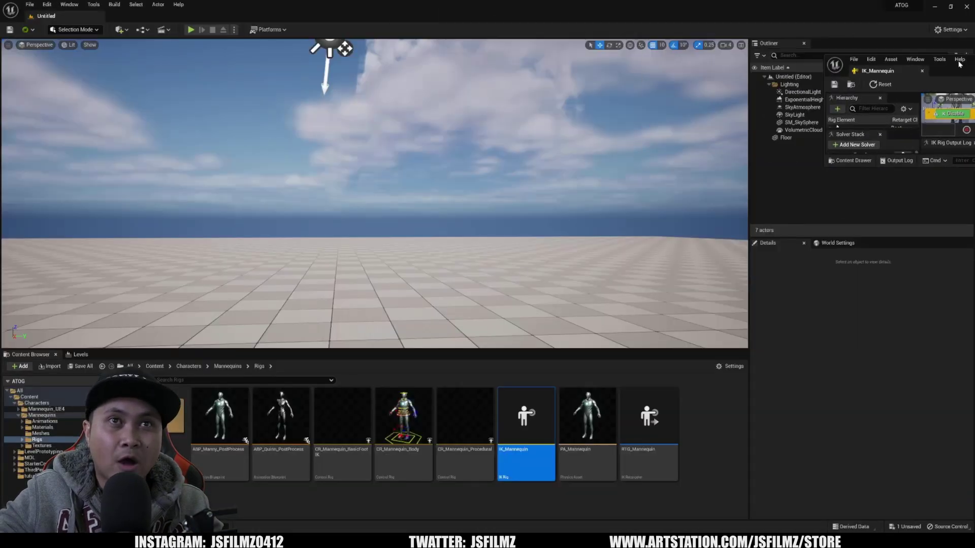
left_click_drag(562, 4, 559, 31)
mouse_move(130, 122)
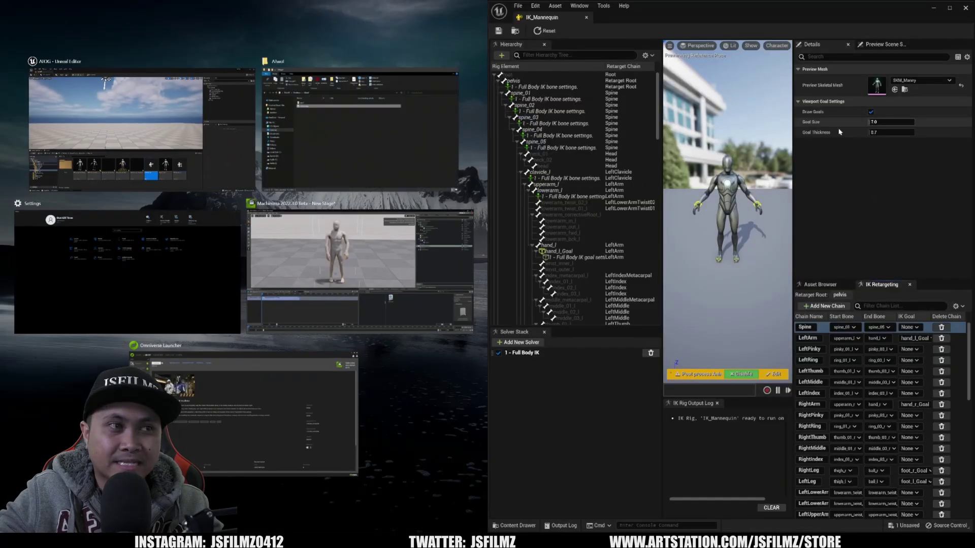
left_click(185, 135)
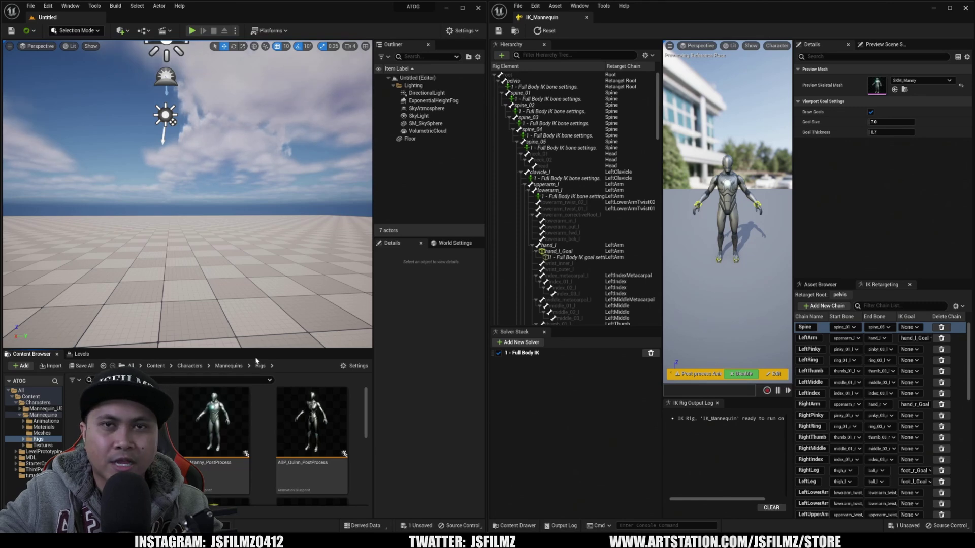
Step: Open the tutdudeikrig IK Rig from the Content > tutude folder
left_click(165, 366)
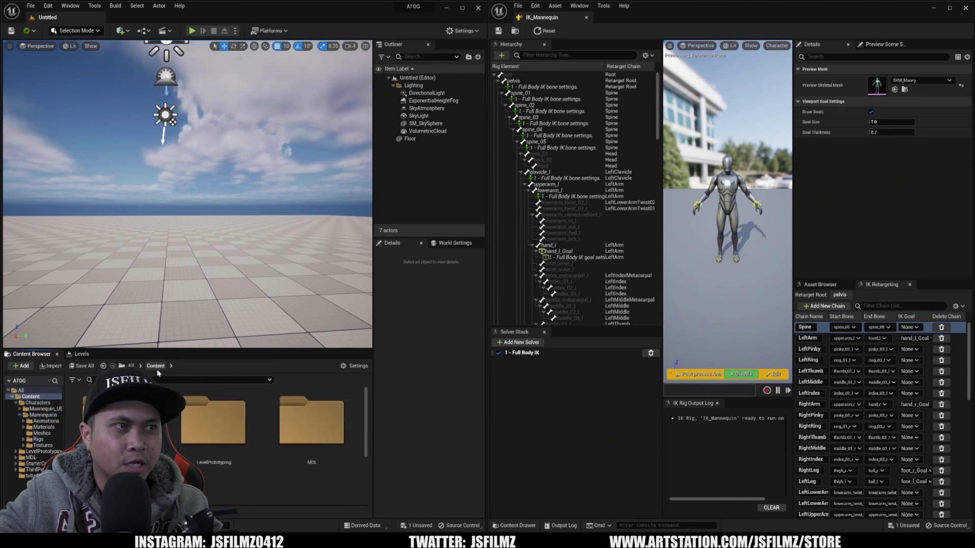
double_click(310, 463)
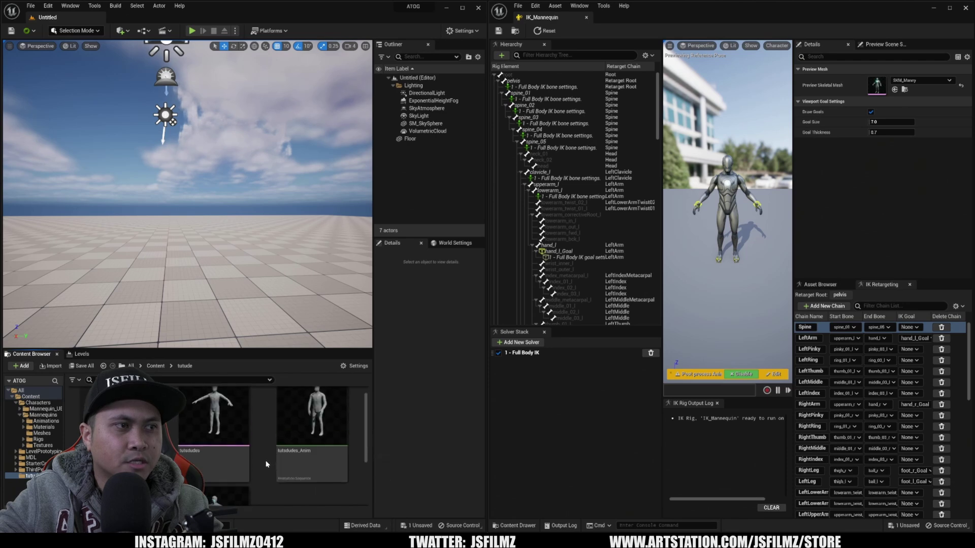
double_click(214, 416)
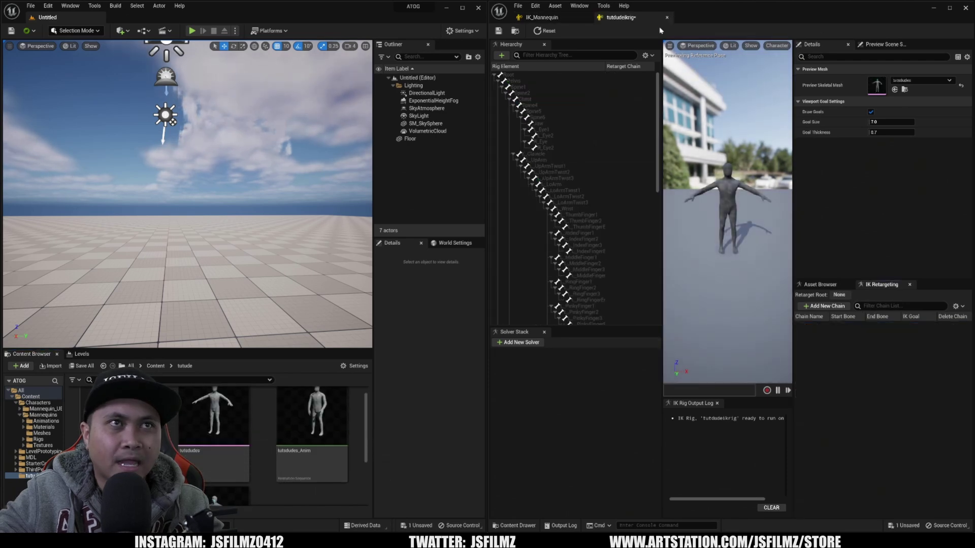
Step: Drag the tutdudeikrig tab into its own window on the left half of the screen
left_click_drag(601, 17, 168, 76)
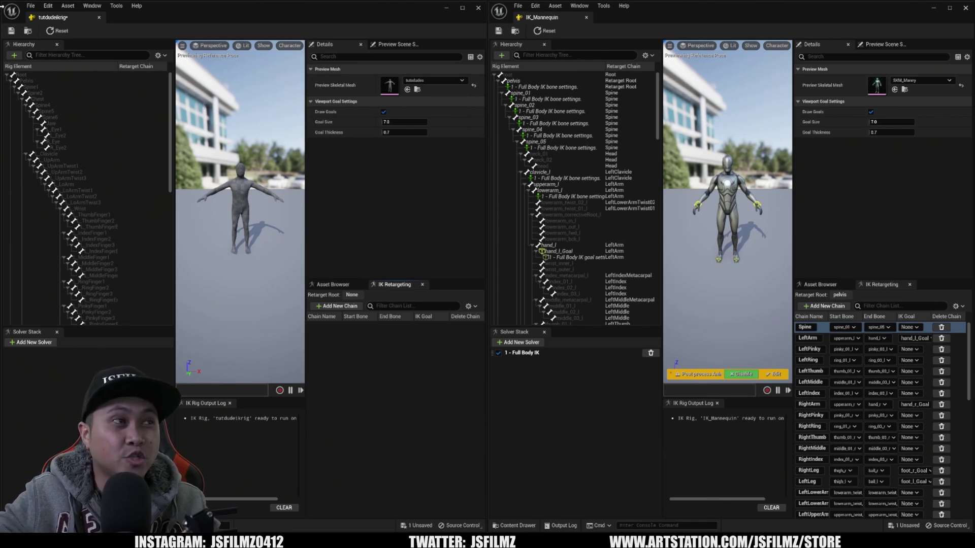
Step: Set Pelvis as the retarget root of tutdudeikrig
right_click(19, 83)
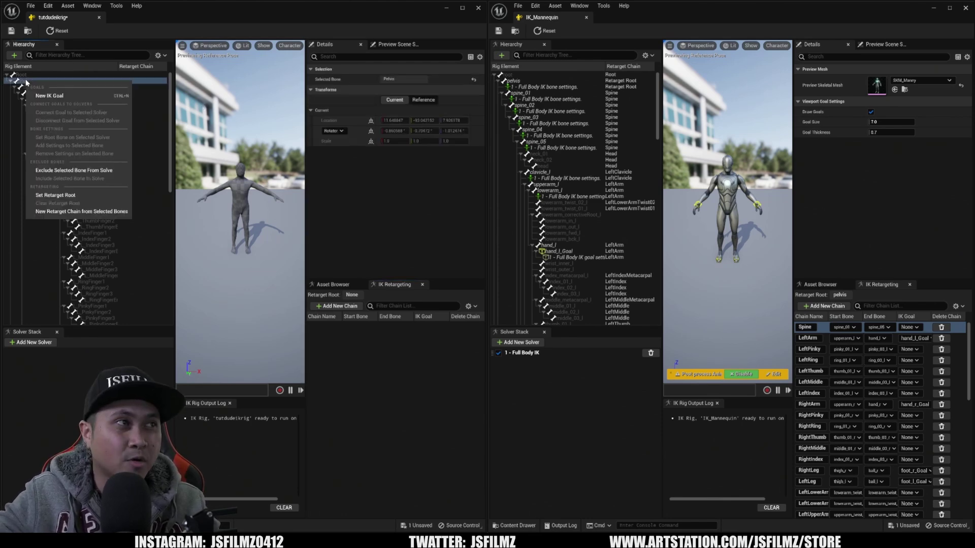
left_click(55, 195)
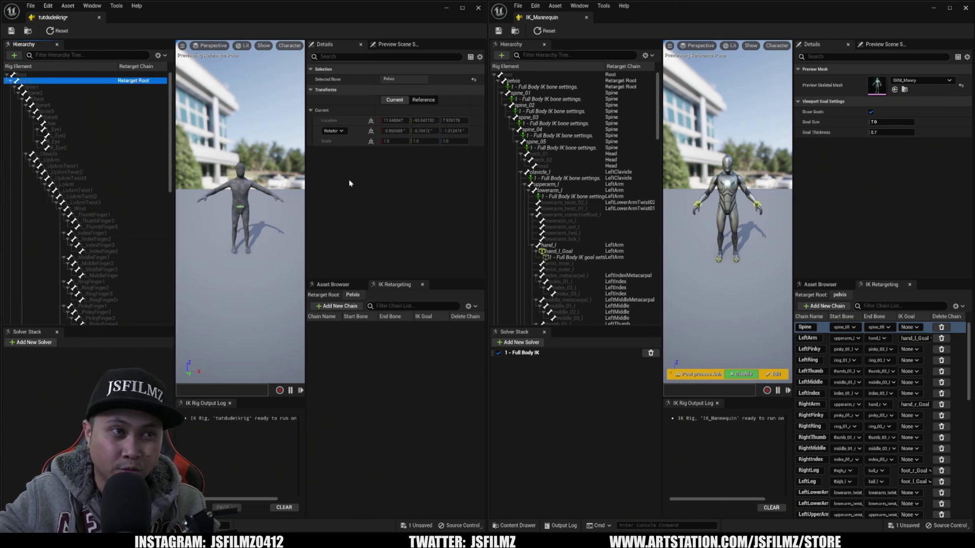
left_click(289, 46)
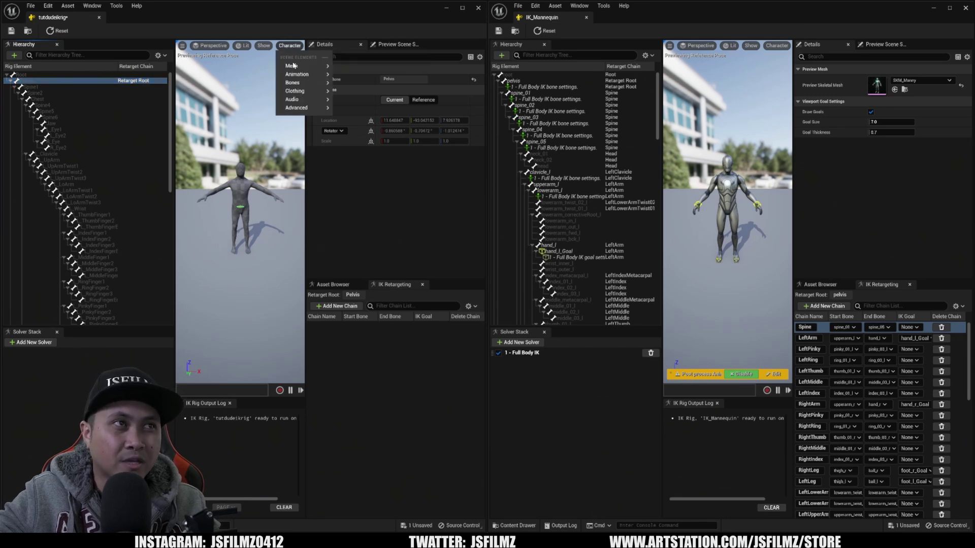
Step: Show bone names on the tutsdudes and mannequin previews, widening the tutdudeikrig viewport
left_click(358, 102)
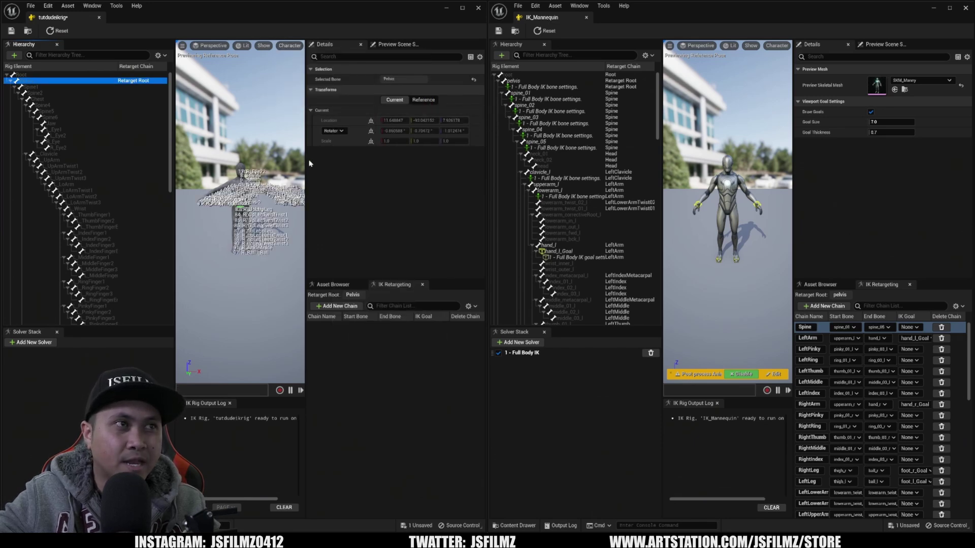
left_click_drag(307, 161, 412, 161)
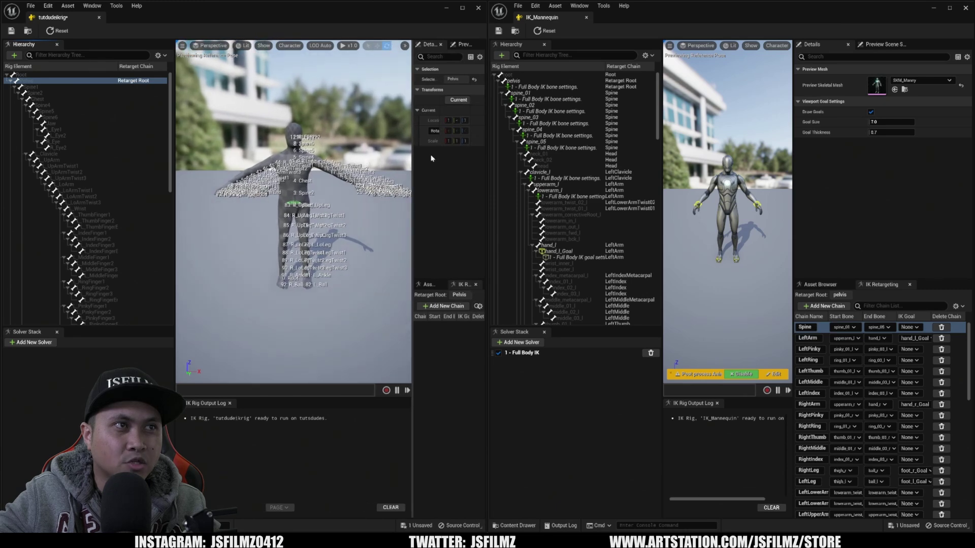
left_click(777, 45)
mouse_move(781, 82)
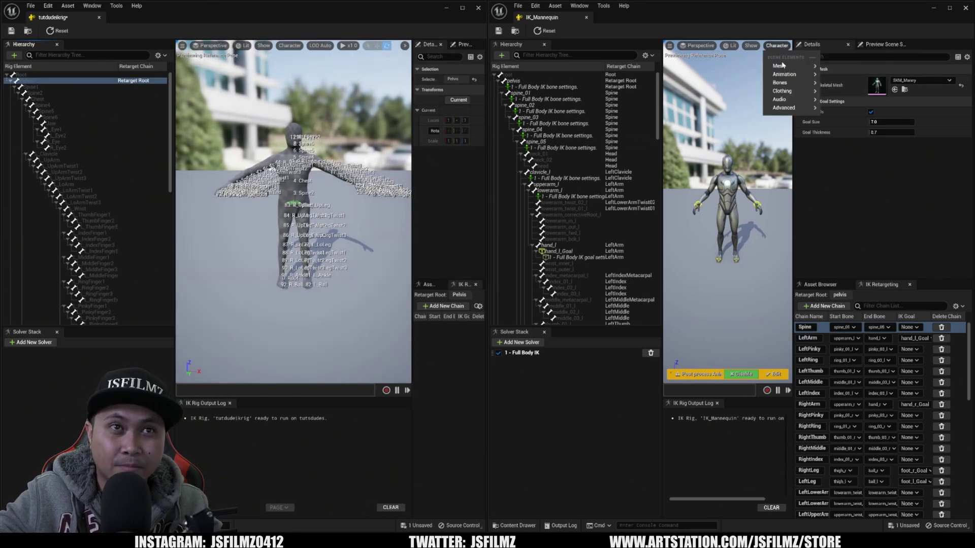
left_click(852, 113)
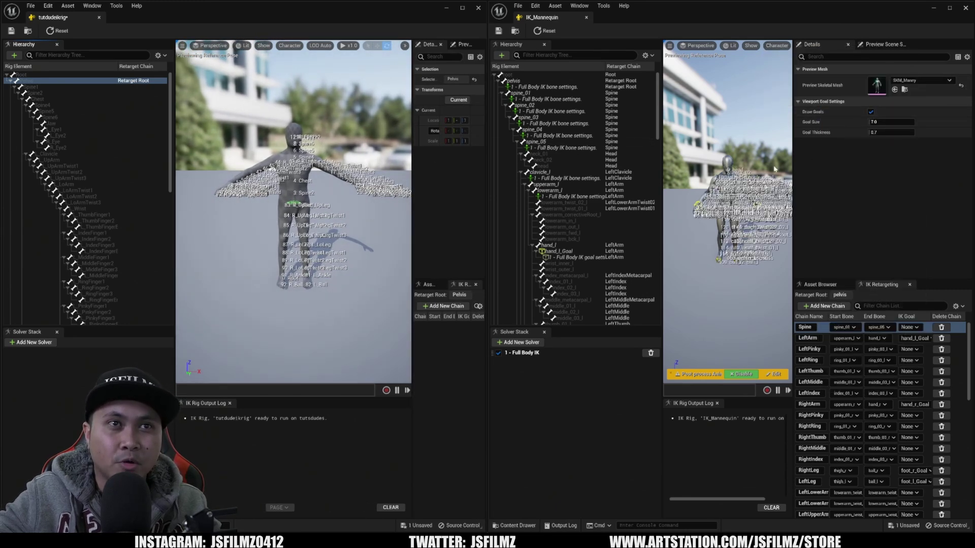
scroll(727, 203, "up", 3)
scroll(773, 167, "down", 3)
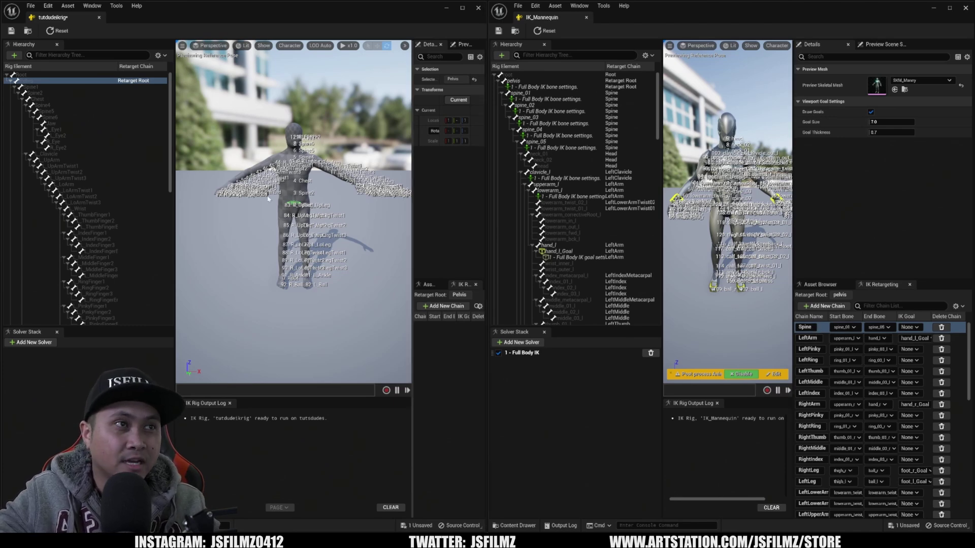
Step: Select tutdudeikrig's spine bones from the first spine bone up toward the neck
key("f")
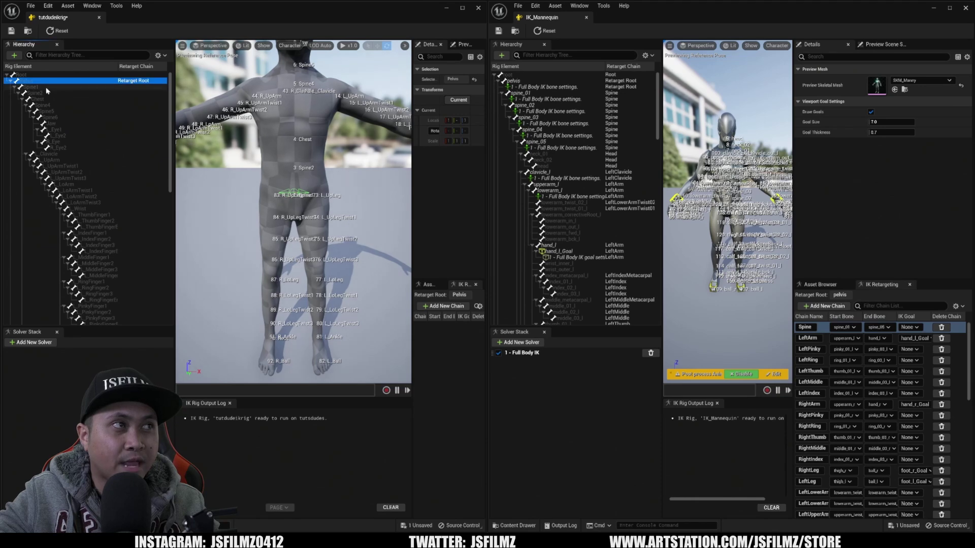
left_click(63, 87)
left_click(51, 93, "shift")
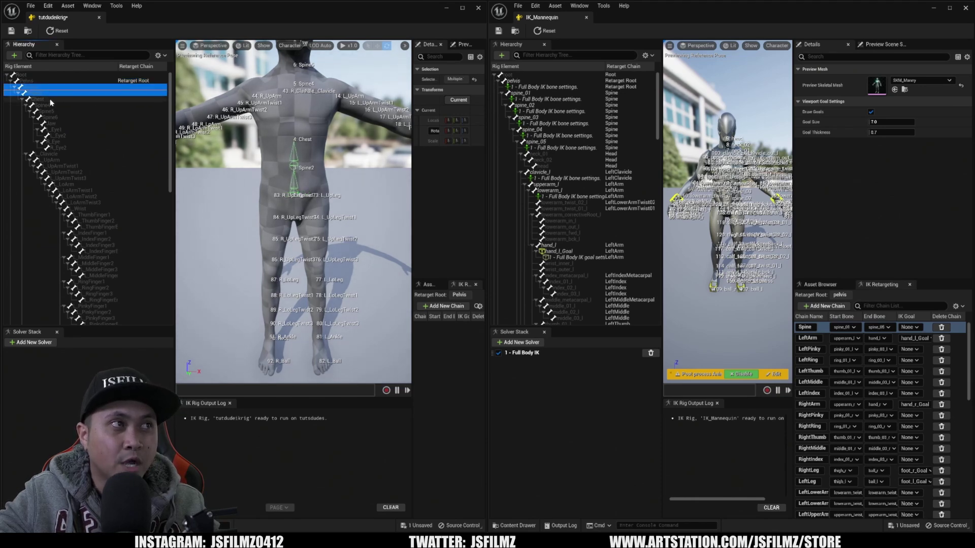
left_click(60, 106, "shift")
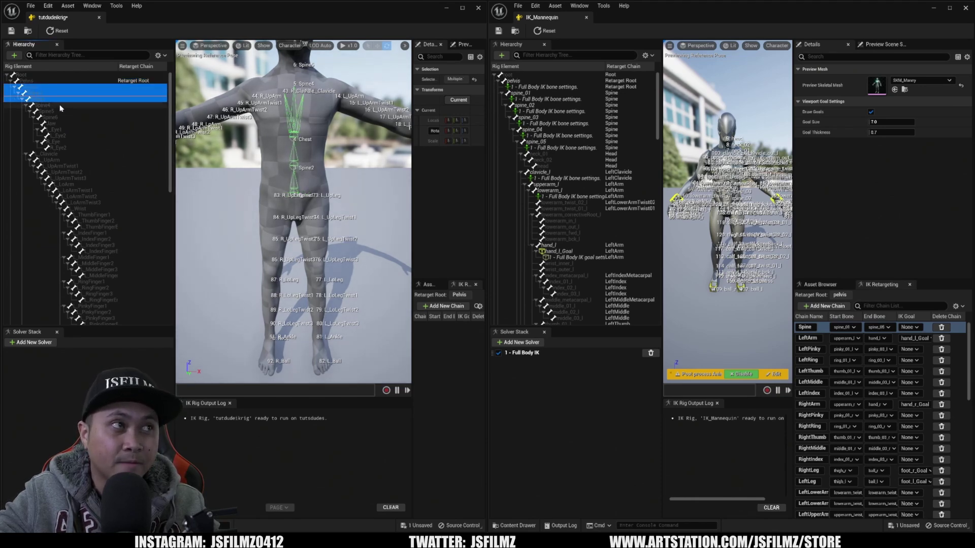
key("f")
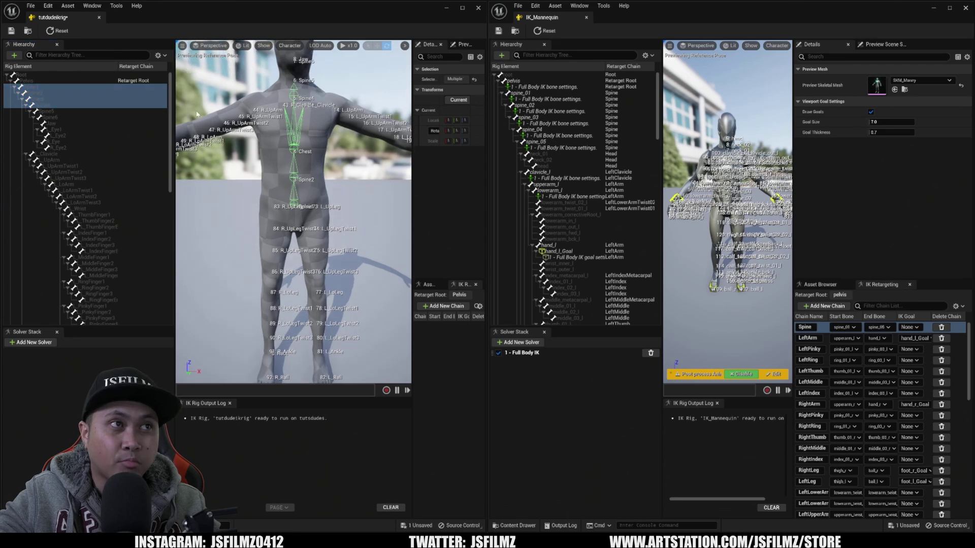
left_click(148, 110)
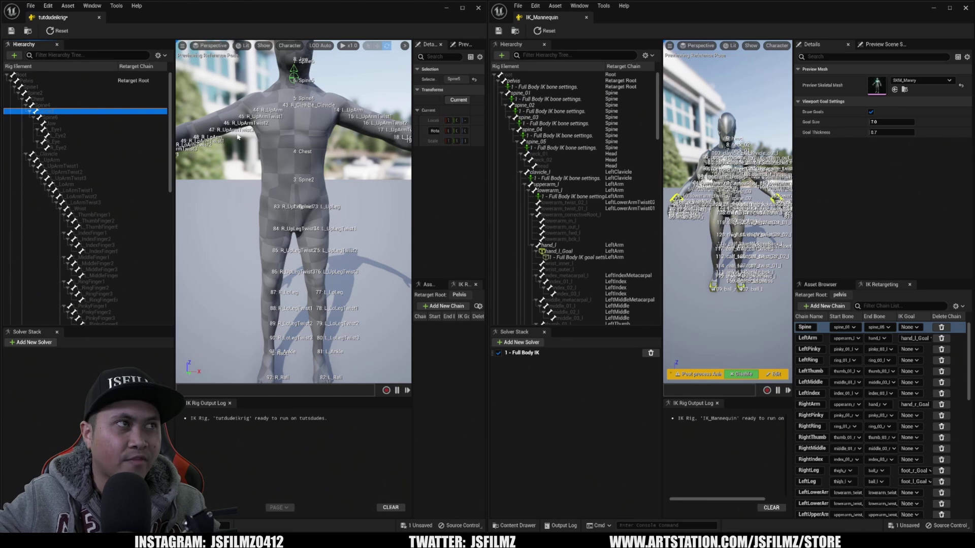
left_click(30, 87)
left_click(46, 105, "shift")
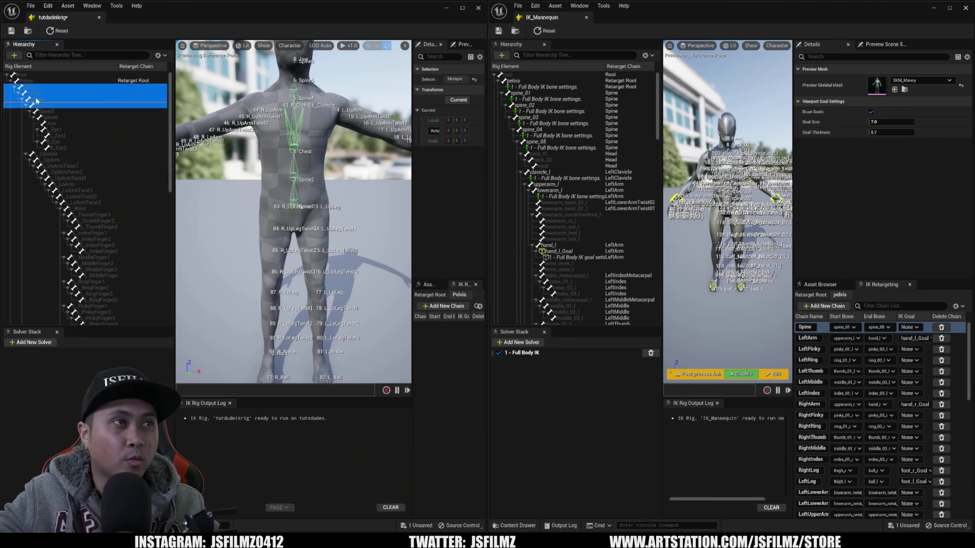
Step: Create a retarget chain named Spine from the selected bones, with no goal
right_click(36, 101)
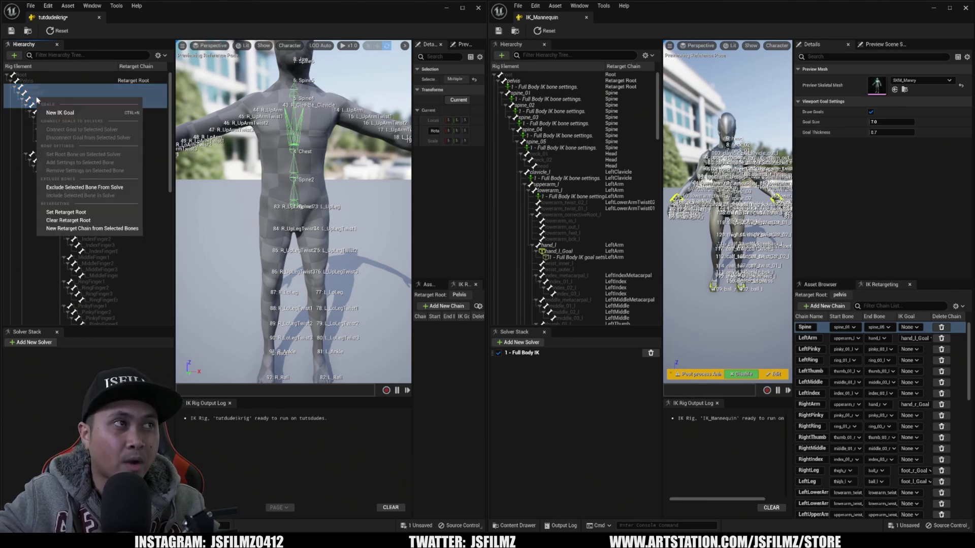
left_click(66, 229)
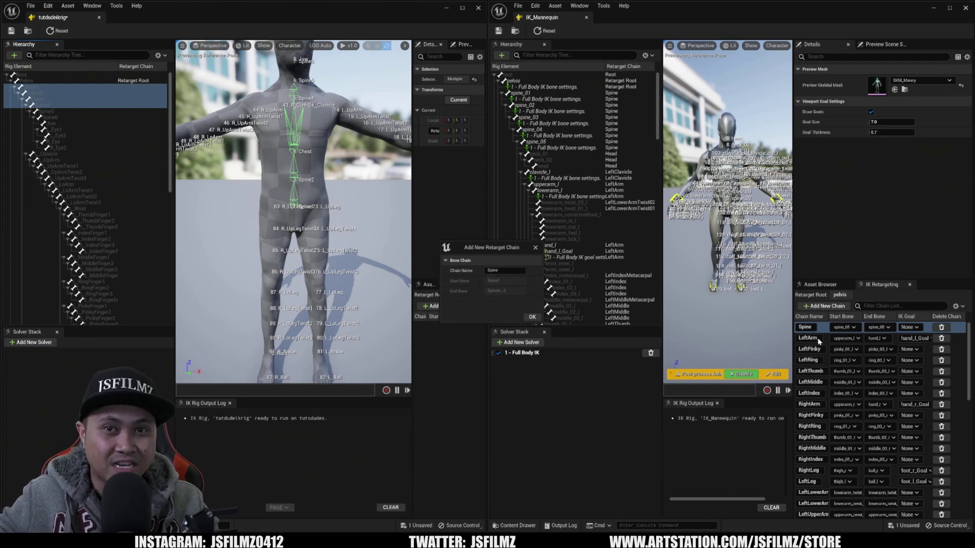
left_click(532, 318)
left_click(532, 286)
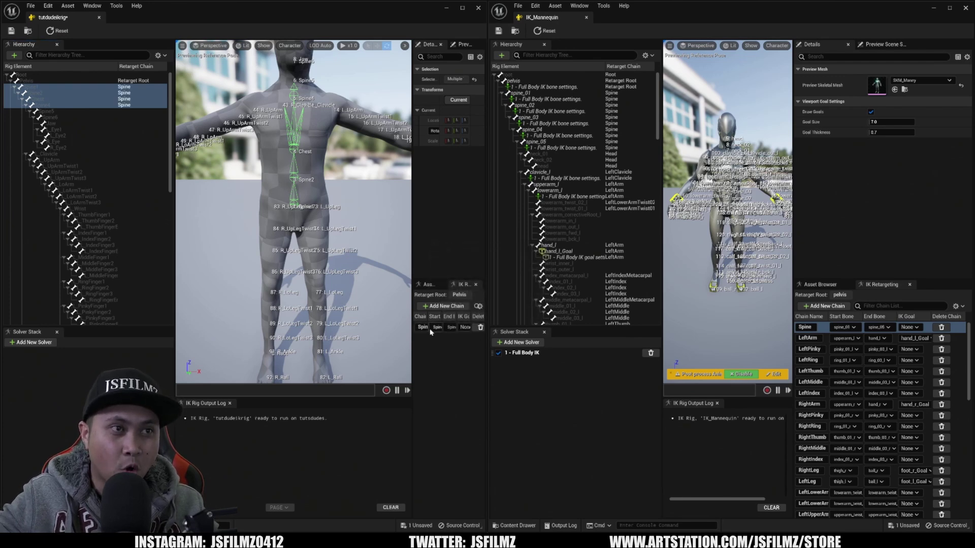
left_click_drag(411, 330, 369, 328)
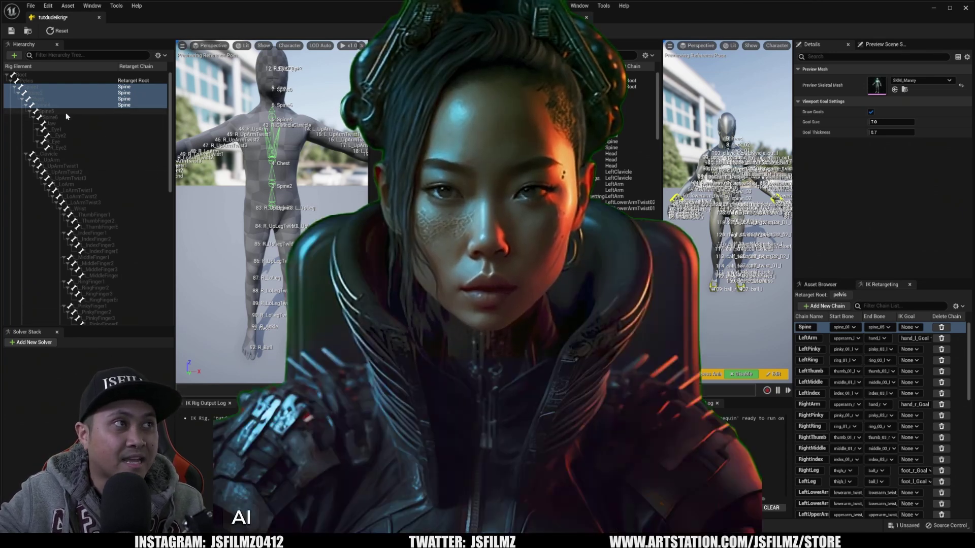
Step: Maximize the editor and save all unsaved work with File > Save All
left_click(76, 153)
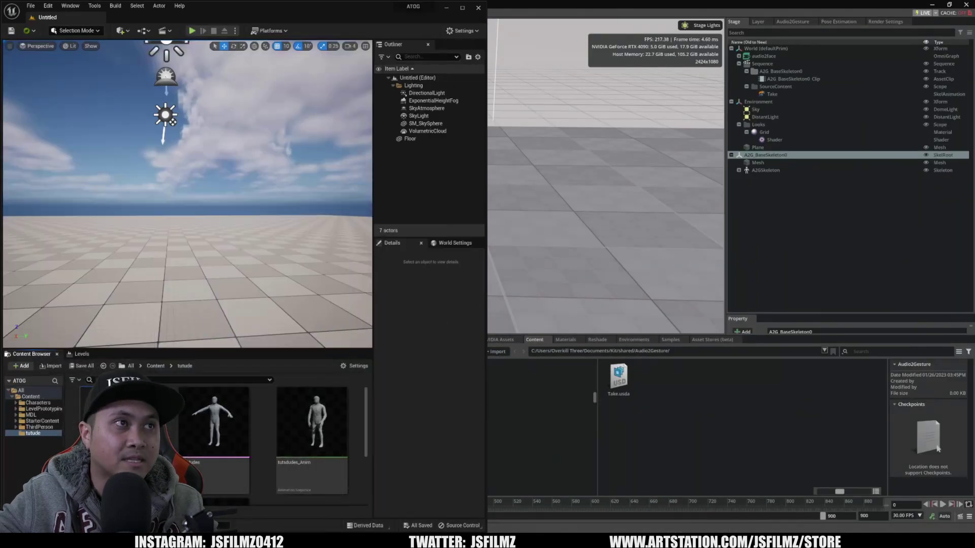
left_click(463, 9)
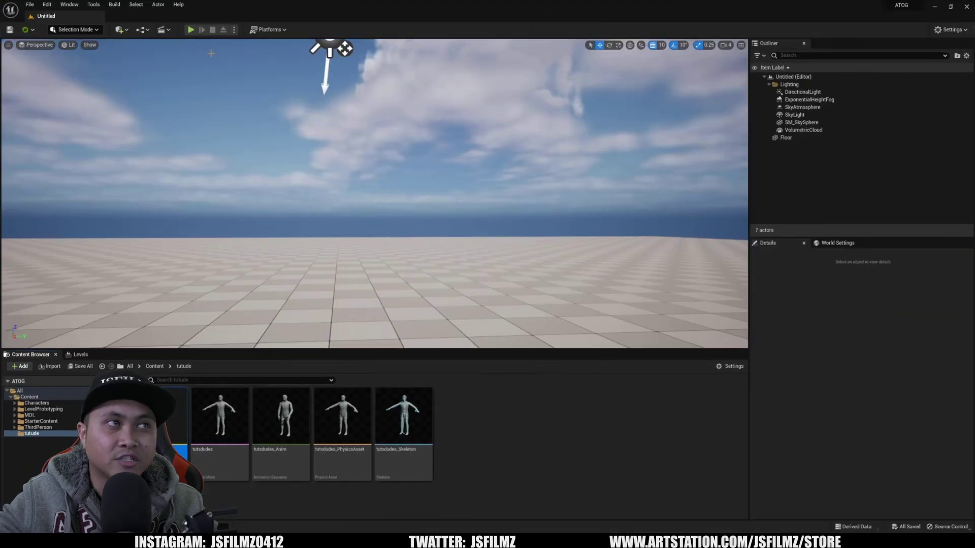
left_click(30, 5)
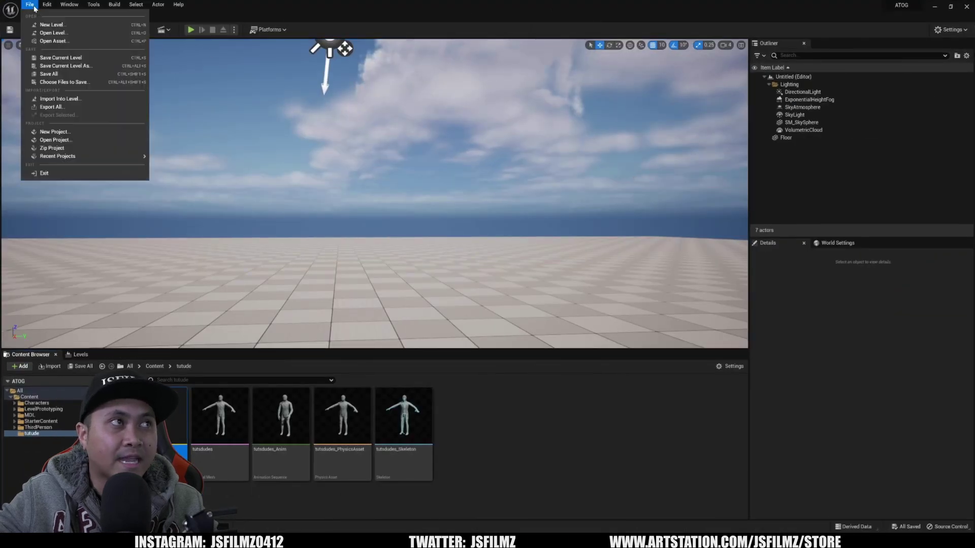
left_click(60, 74)
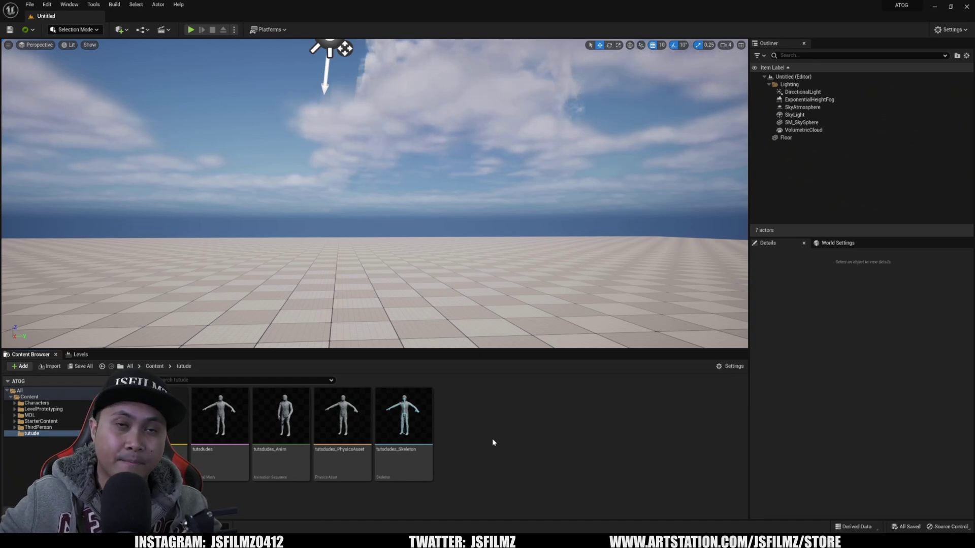
Step: Create IK Retargeter tuttoue5 with tutdudeikrig as source and open it maximized
right_click(499, 466)
mouse_move(542, 321)
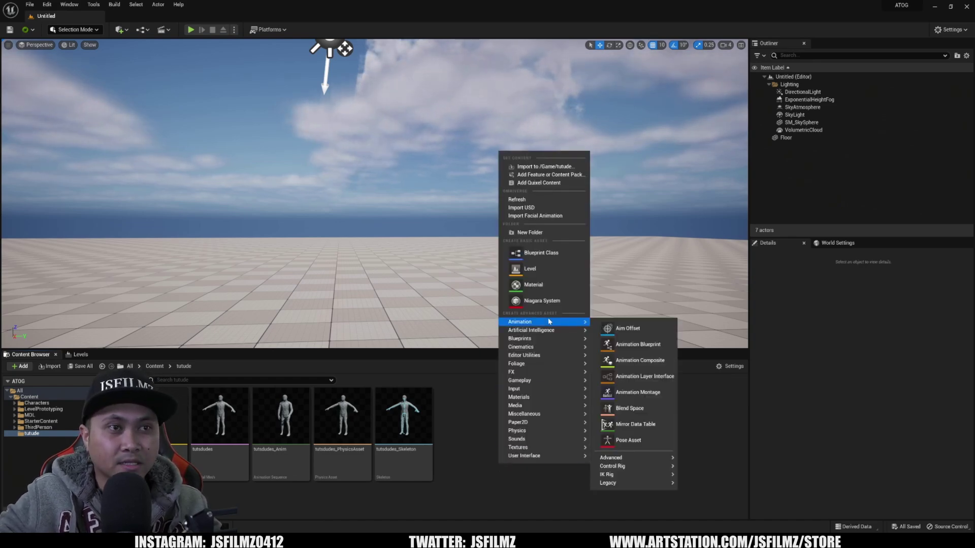
mouse_move(609, 474)
left_click(734, 486)
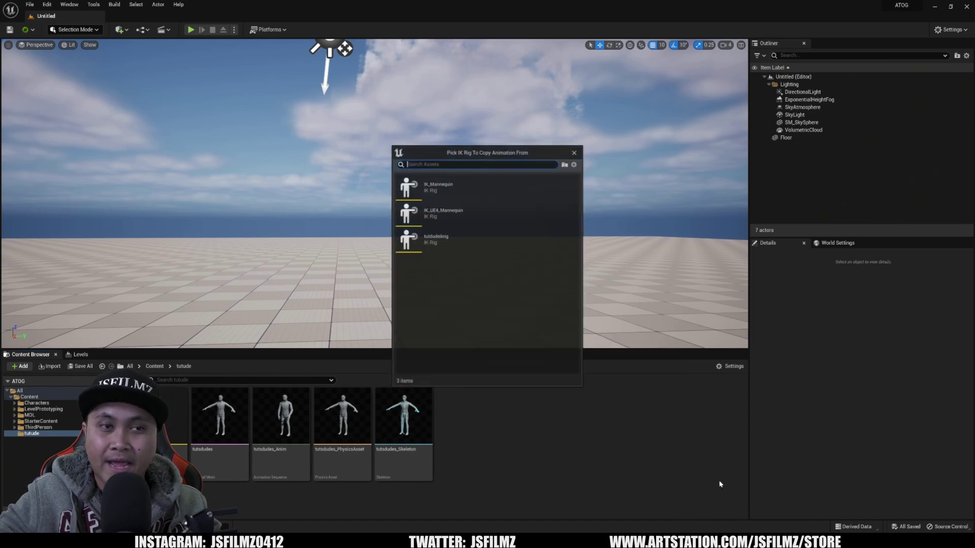
left_click(441, 245)
double_click(441, 245)
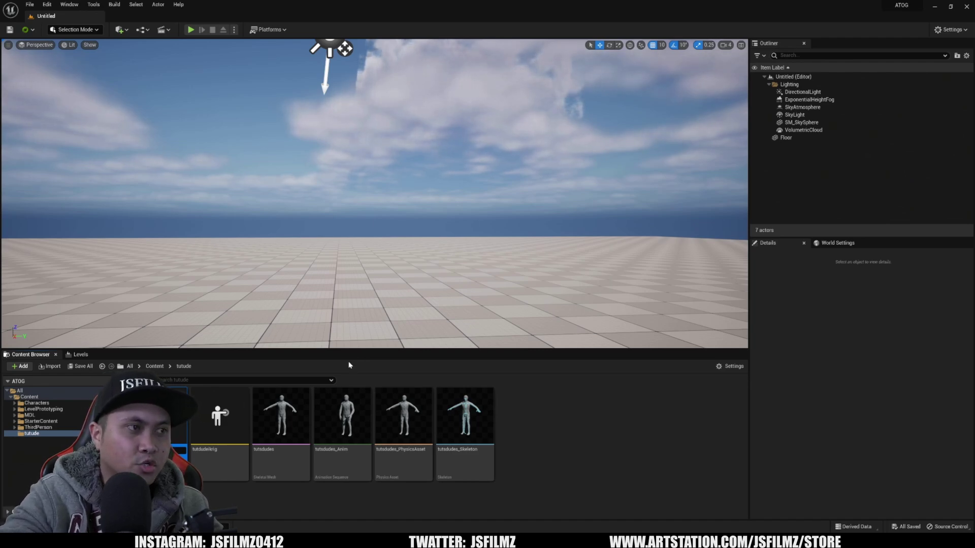
key("Return")
double_click(467, 449)
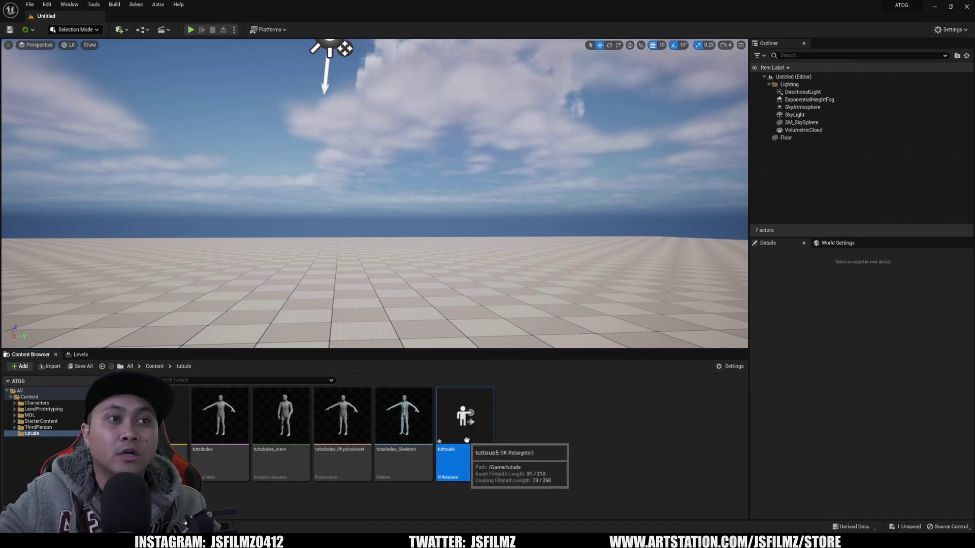
left_click(949, 9)
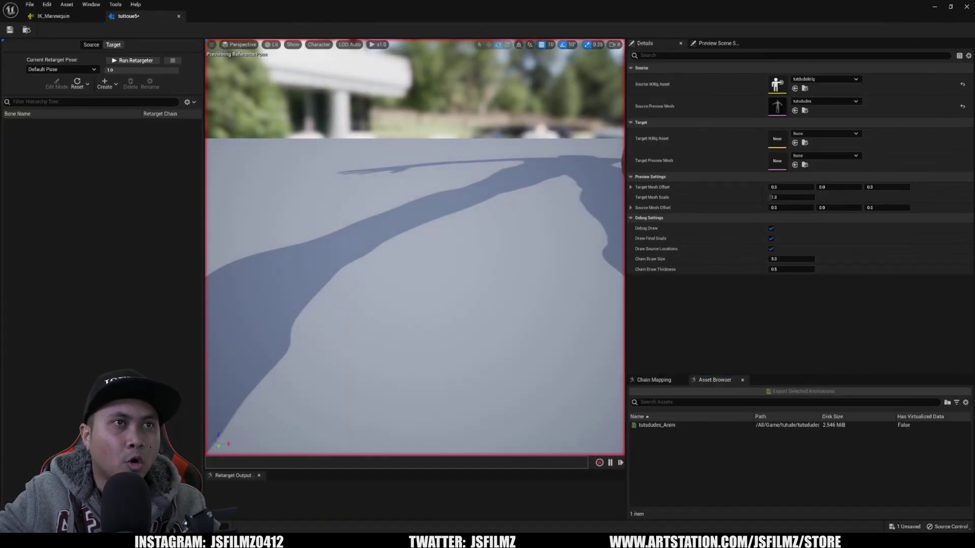
Step: Set Target IKRig Asset to IK_Mannequin and offset Manny beside the source character
key("f")
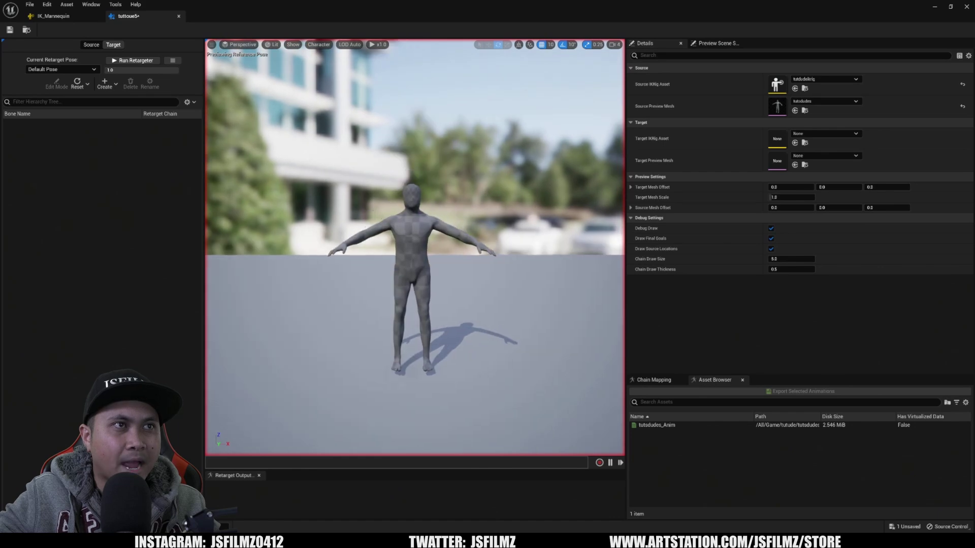
left_click_drag(555, 146, 555, 146)
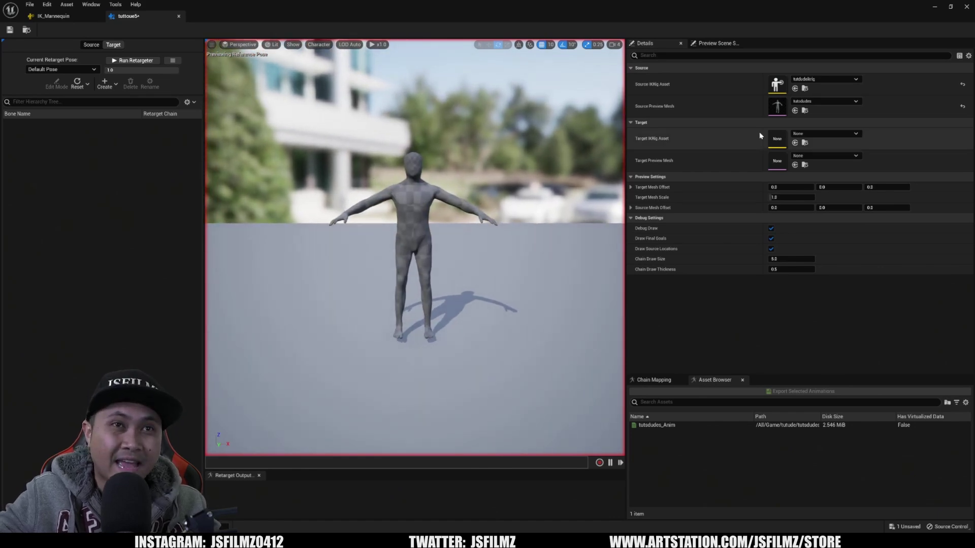
left_click(832, 134)
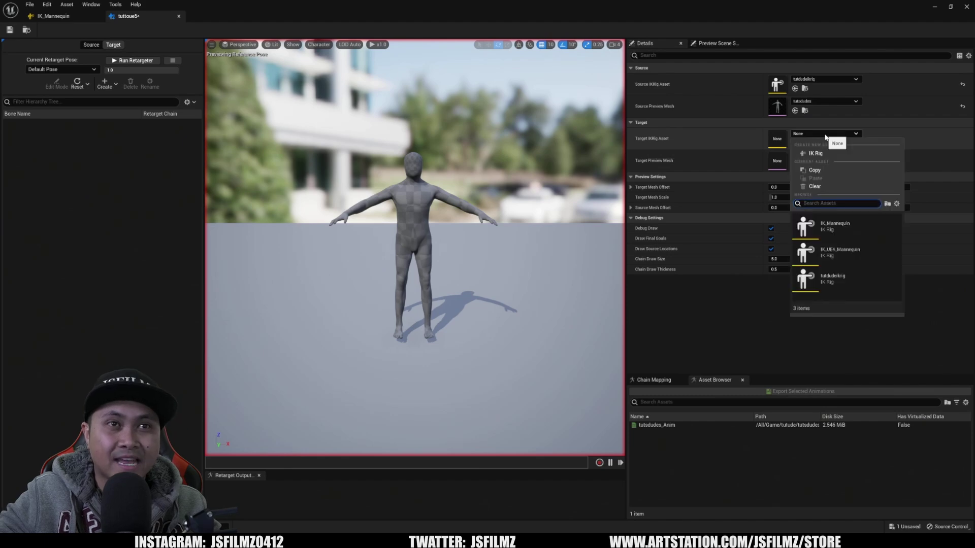
left_click(834, 223)
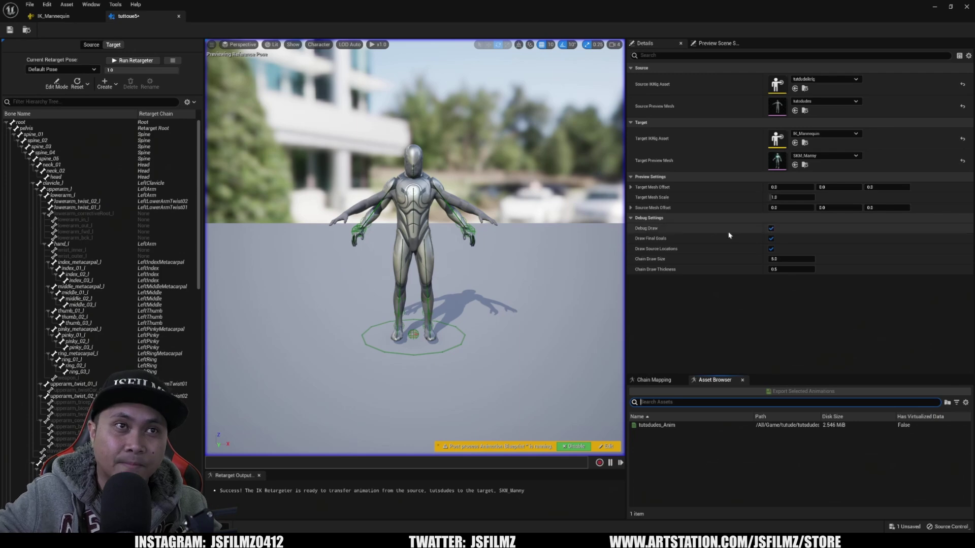
left_click_drag(790, 187, 843, 187)
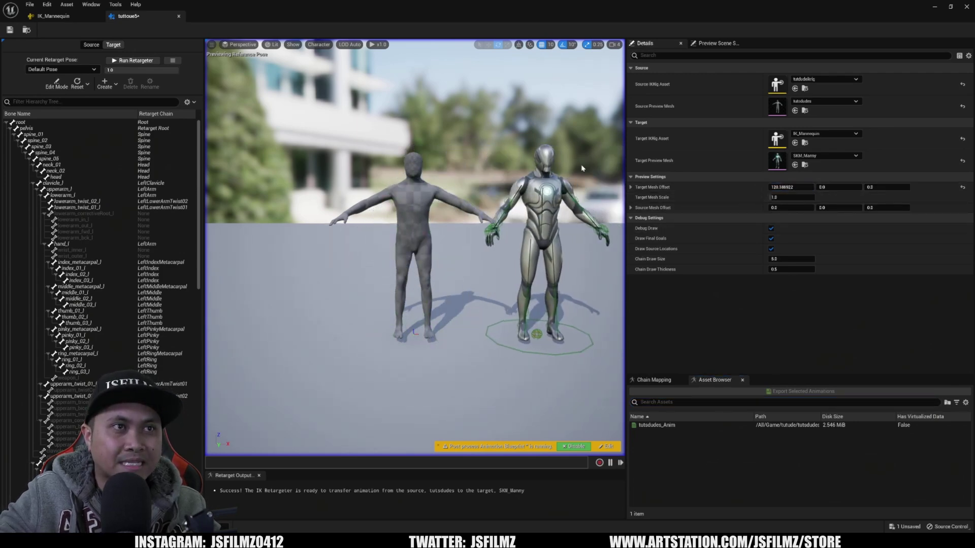
Step: Check the source and target bones and keep the default retarget pose
left_click(91, 45)
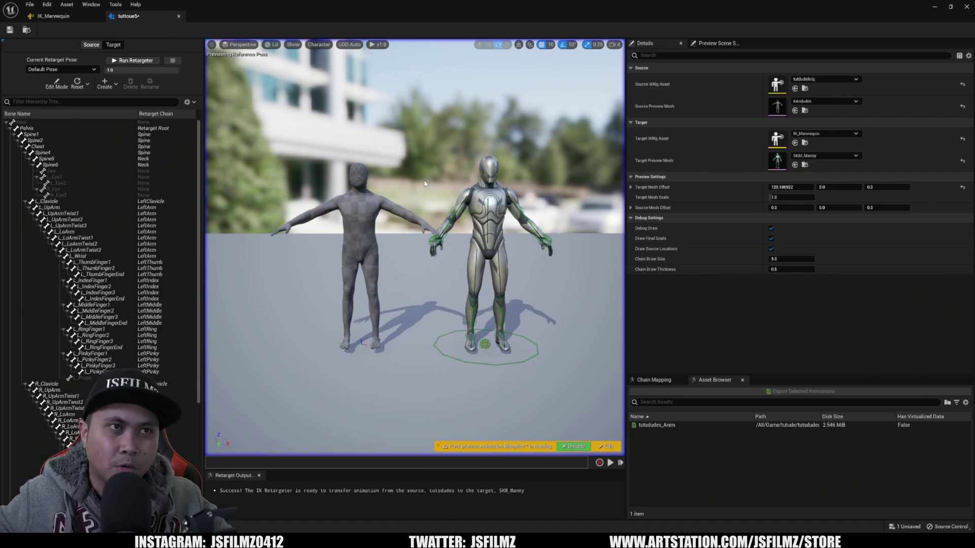
left_click(412, 132)
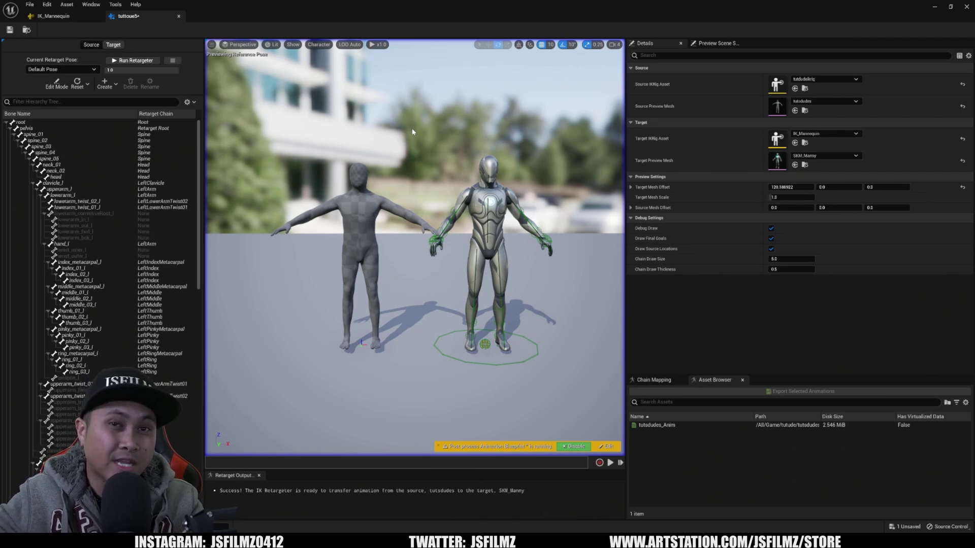
left_click(91, 45)
left_click(75, 69)
left_click(41, 79)
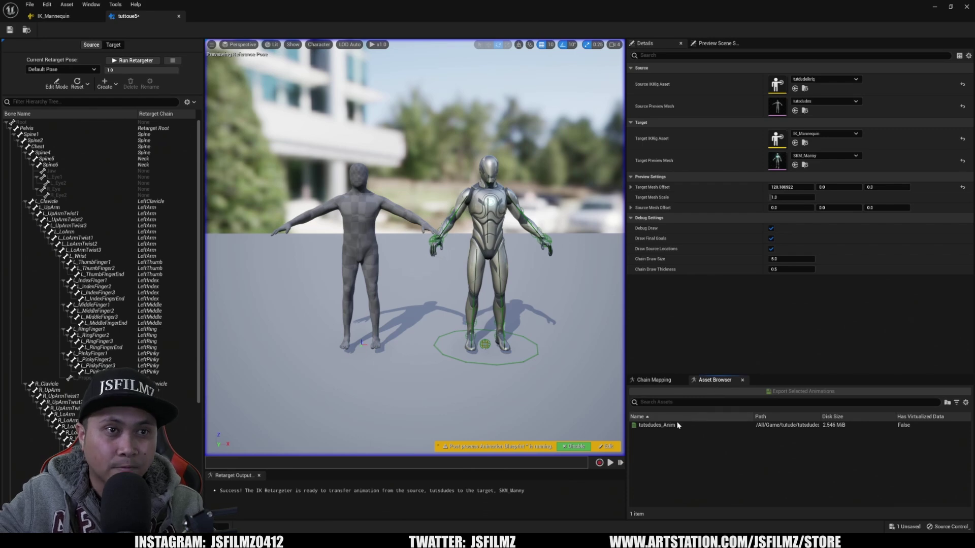
mouse_move(655, 424)
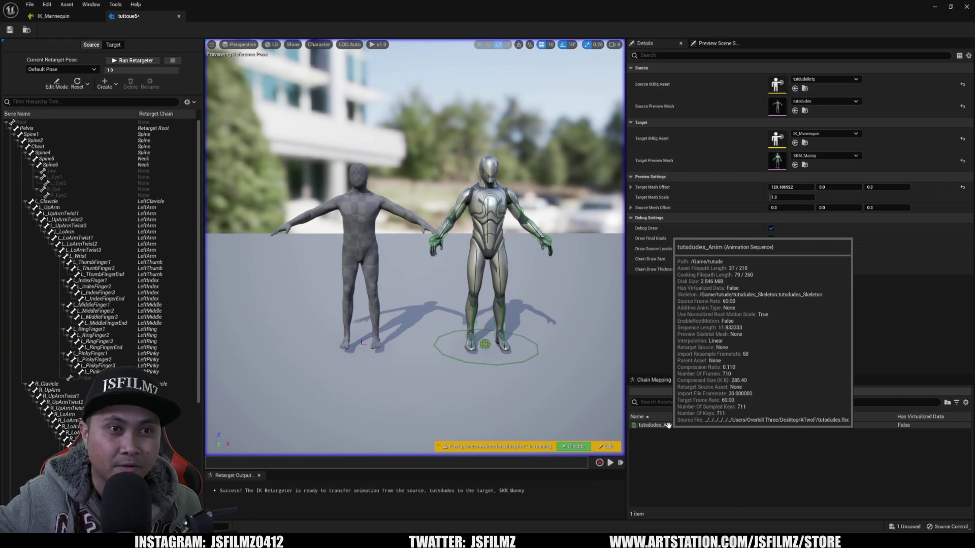
Step: Preview tutsdudes_Anim, then export it retargeted onto Manny into the tutude folder
double_click(668, 425)
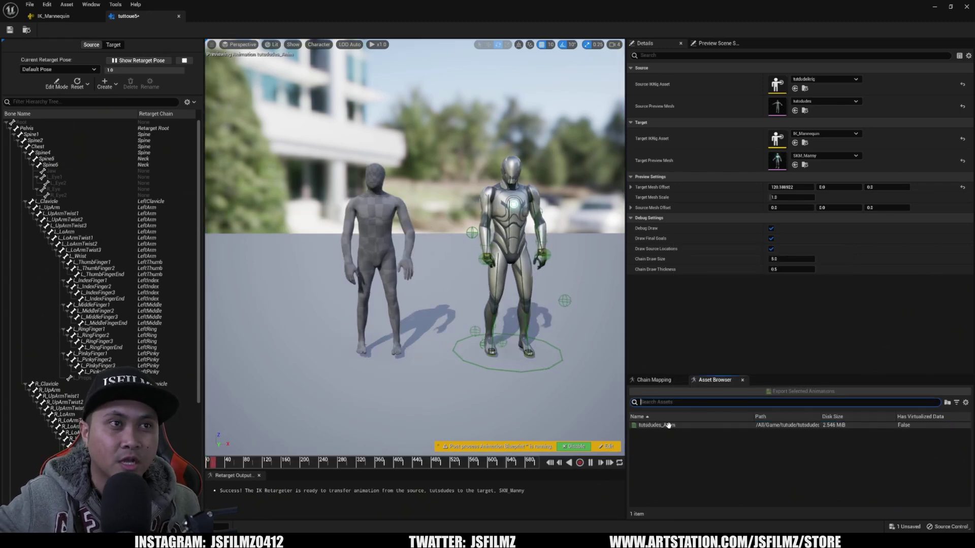
left_click(591, 463)
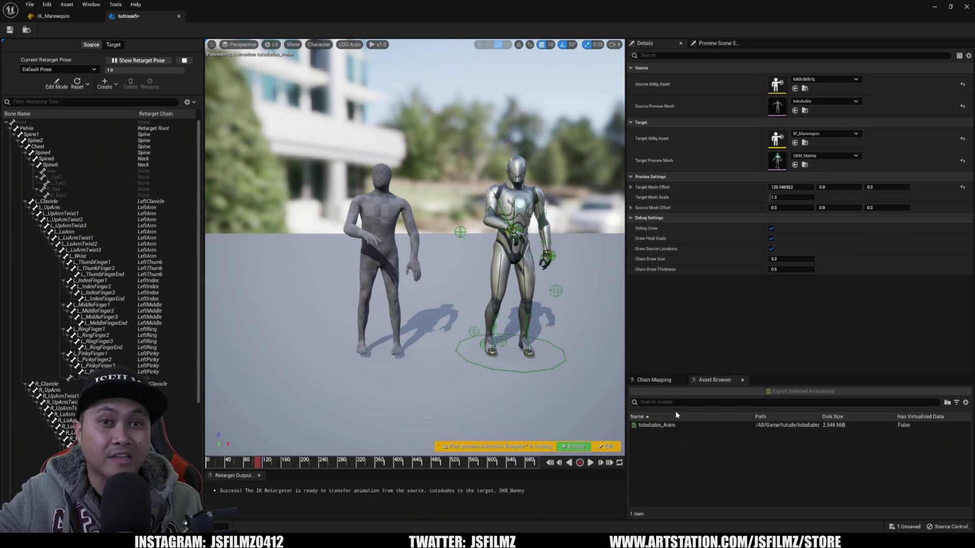
left_click(668, 427)
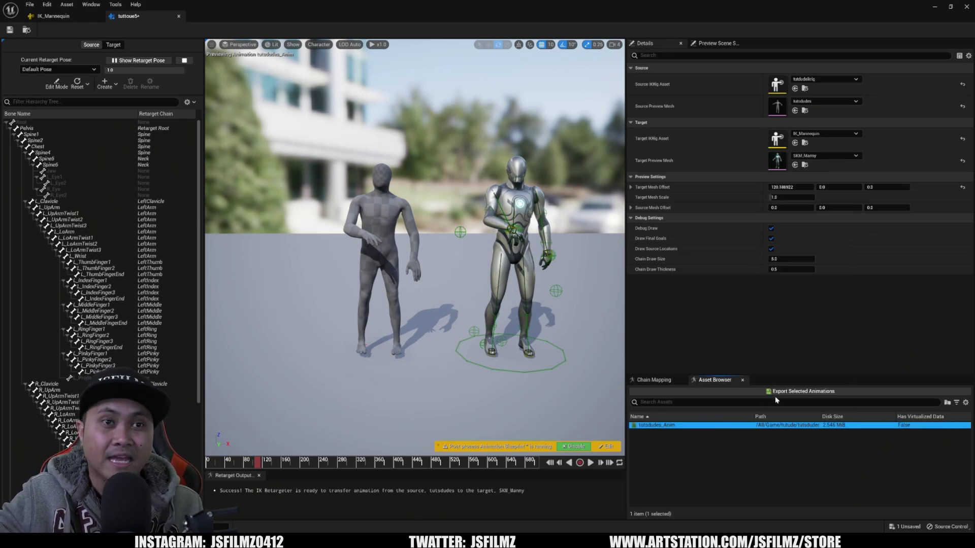
left_click(775, 396)
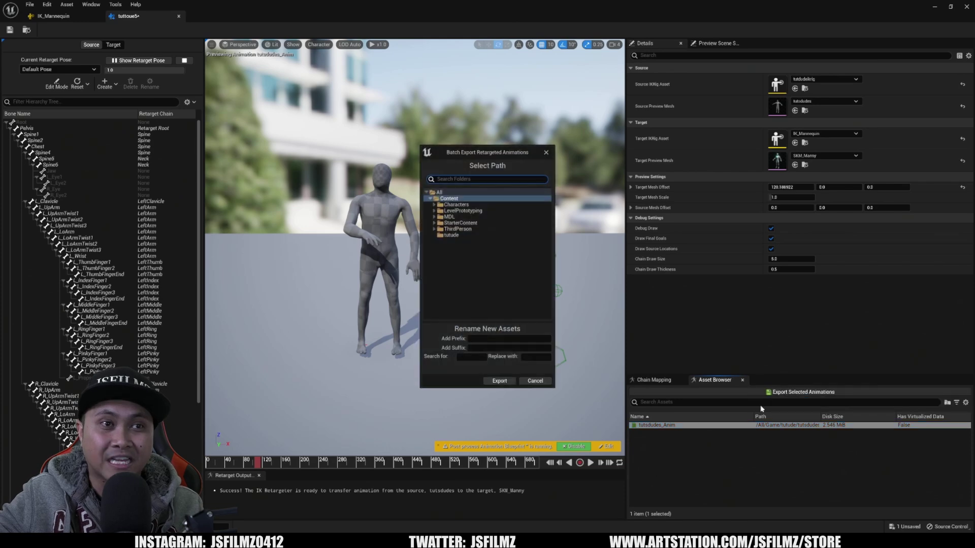
left_click(453, 235)
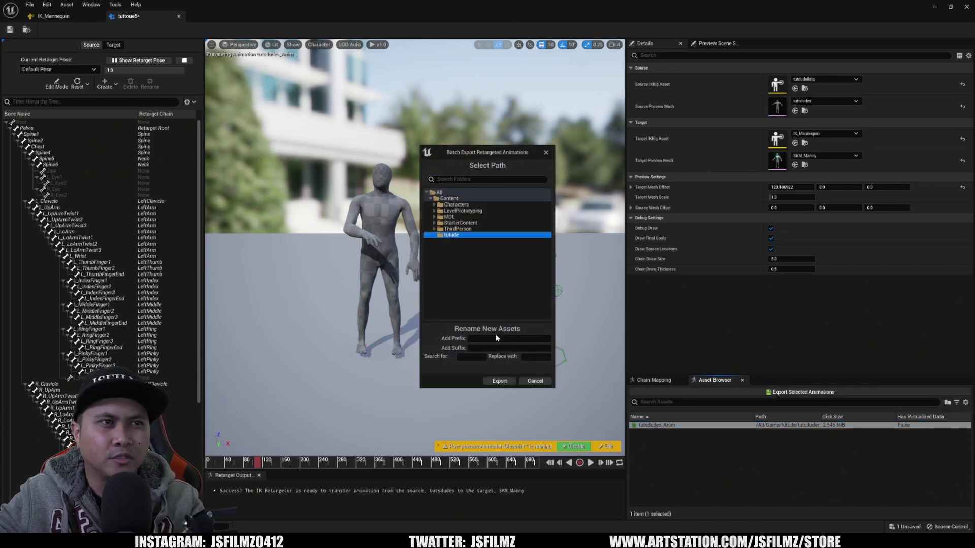
left_click(499, 381)
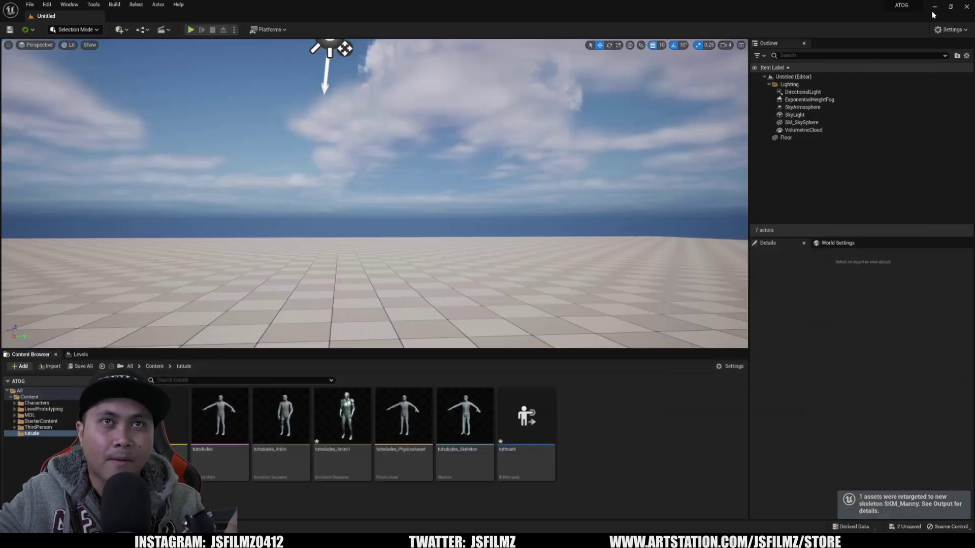
Step: Close the retargeter, open tutsdudes_Anim1 on Manny, then pause and scrub back to frame 86
left_click(935, 7)
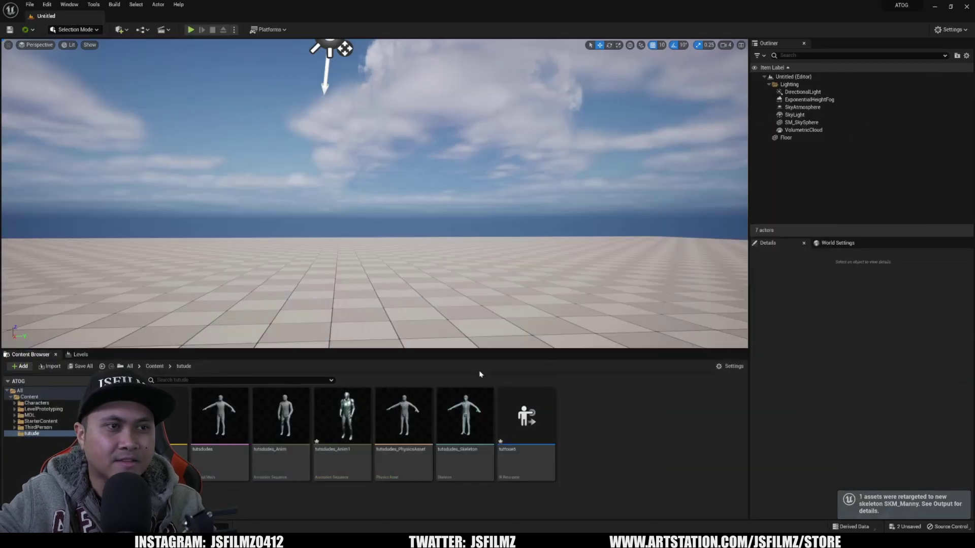
mouse_move(342, 415)
double_click(348, 437)
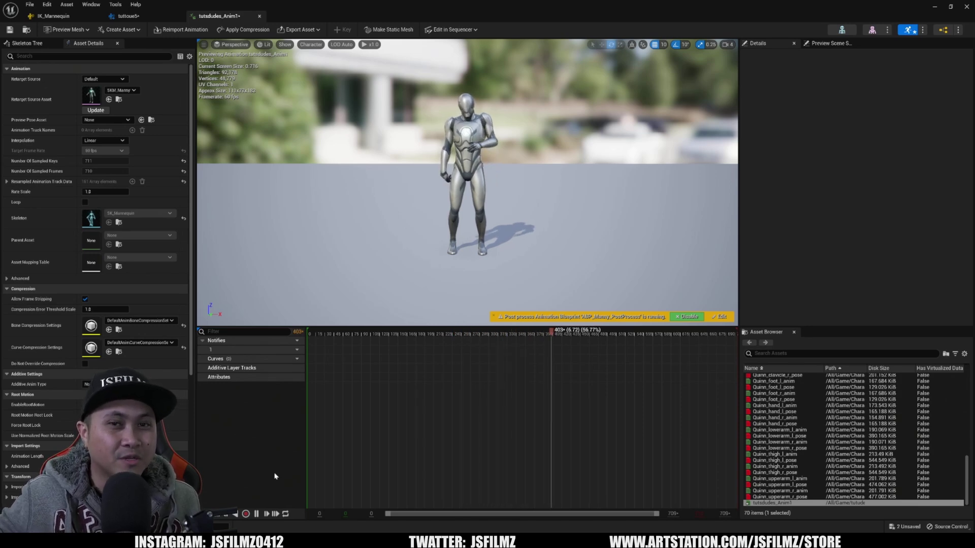
left_click(257, 514)
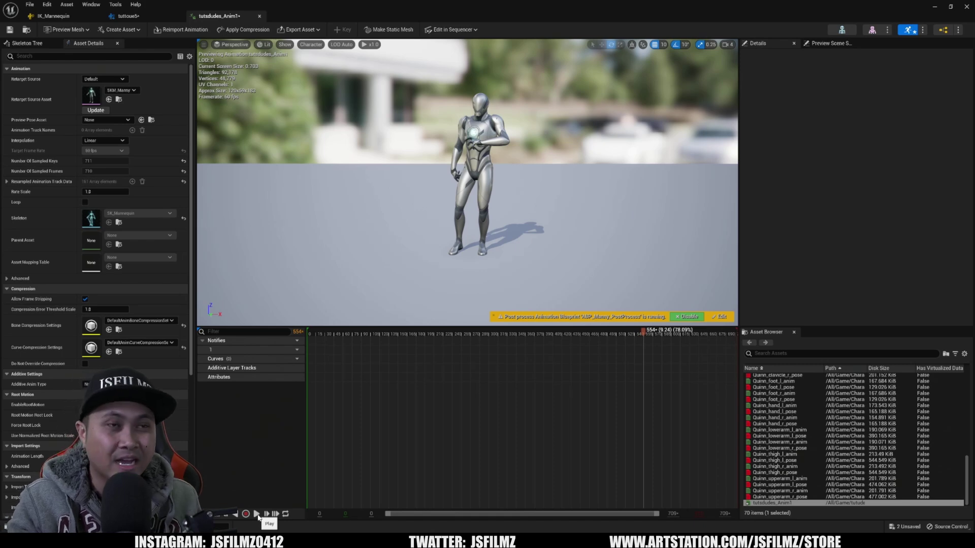
left_click(359, 332)
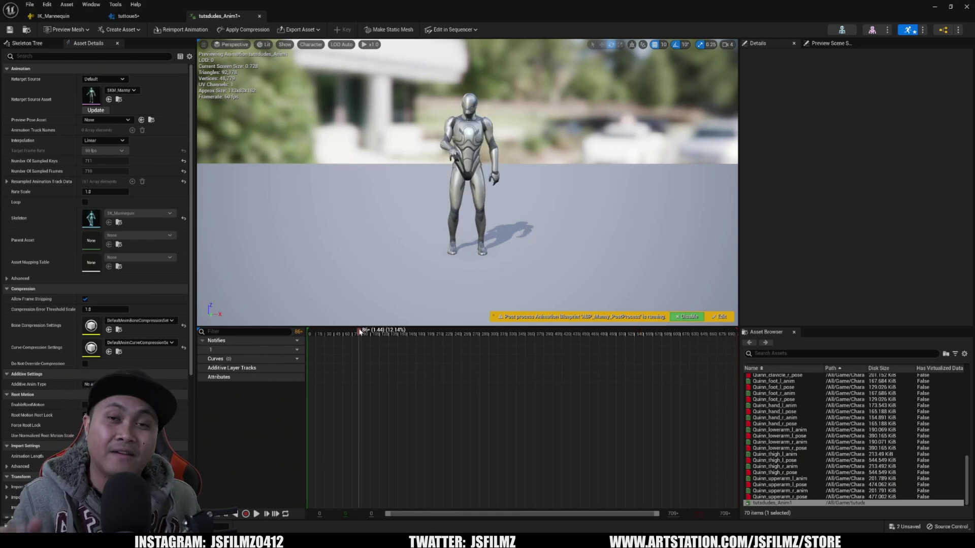